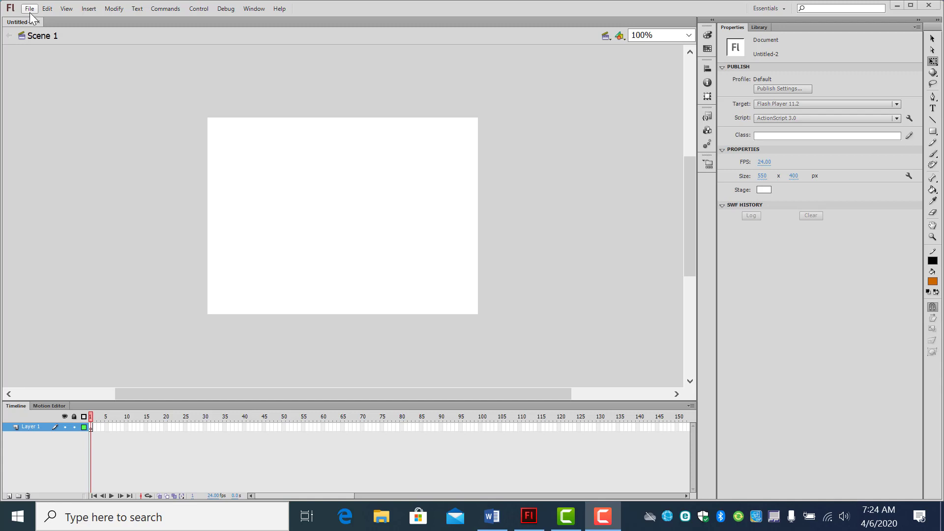
Import background.ai to the stage, converting its layers to Flash layers and placing objects at their original position.
{"action": "left_click", "coordinate": [30, 14]}
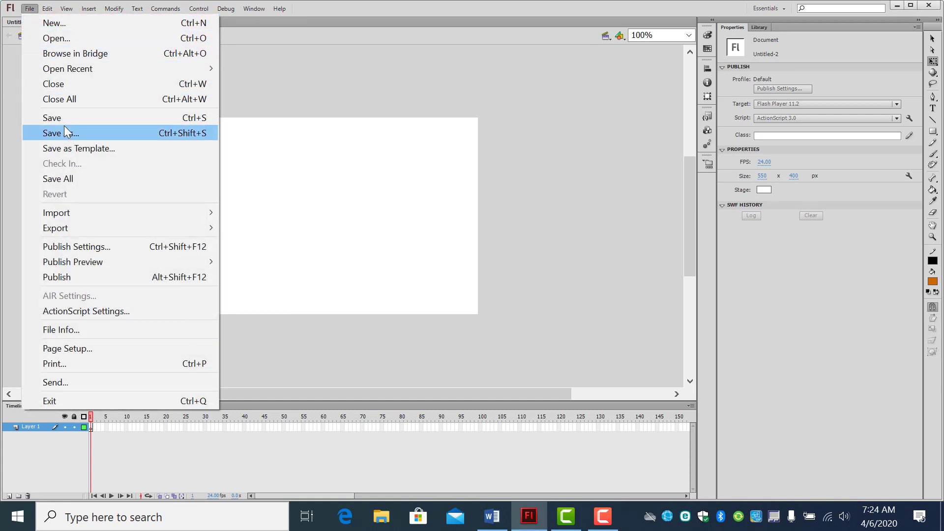
{"action": "mouse_move", "coordinate": [85, 217]}
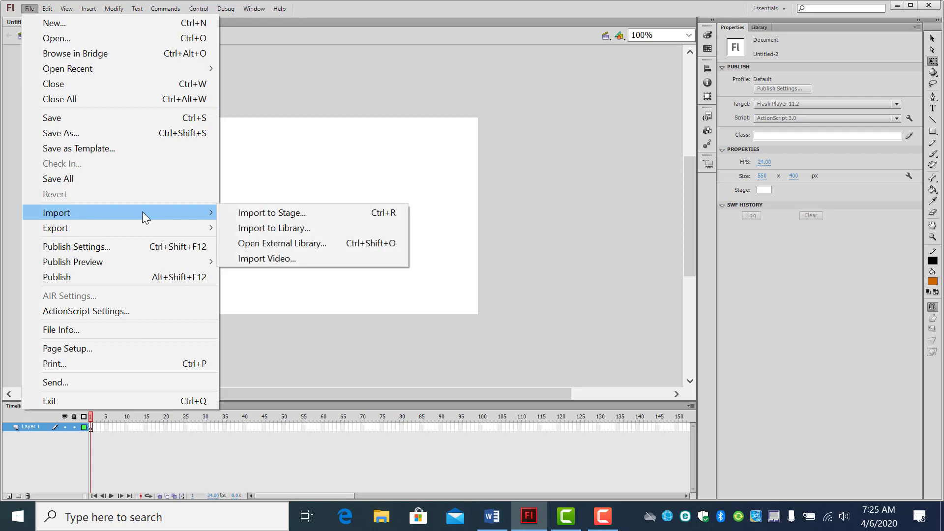
{"action": "left_click", "coordinate": [251, 212]}
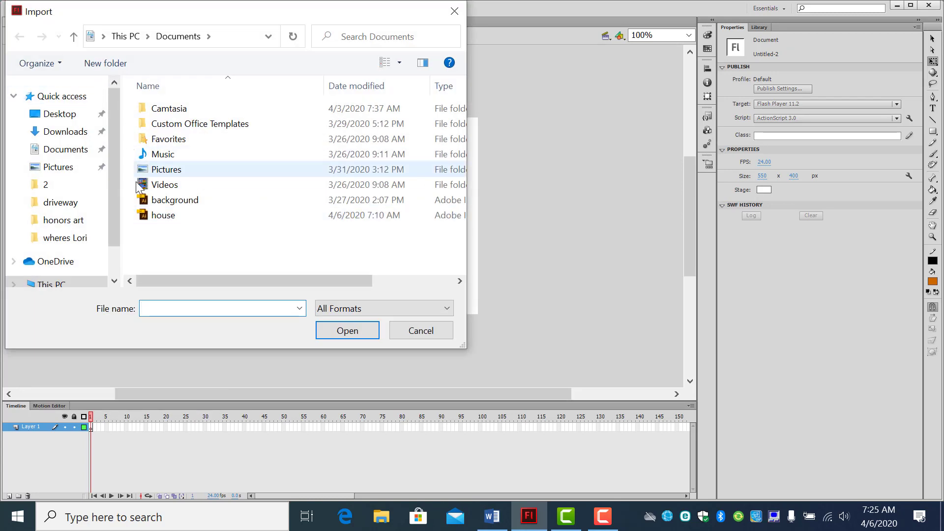
{"action": "left_click", "coordinate": [157, 203]}
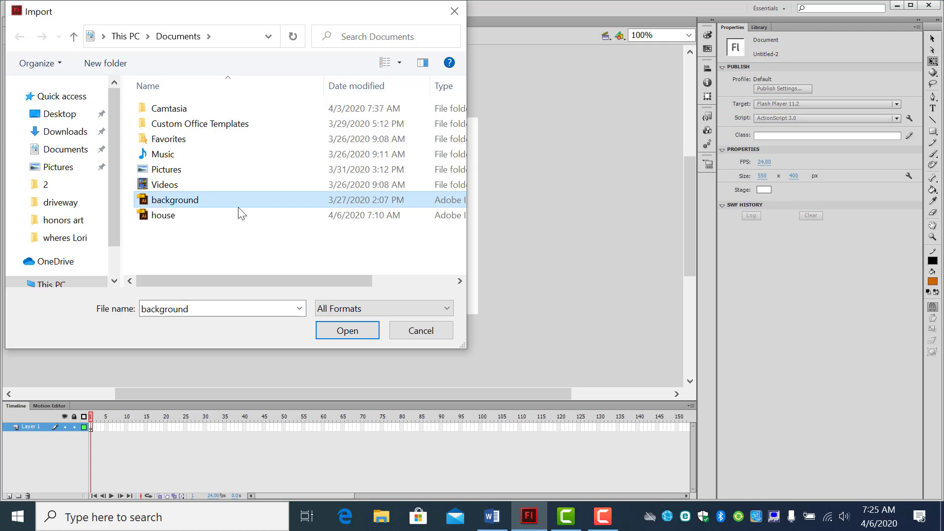
{"action": "left_click", "coordinate": [360, 332]}
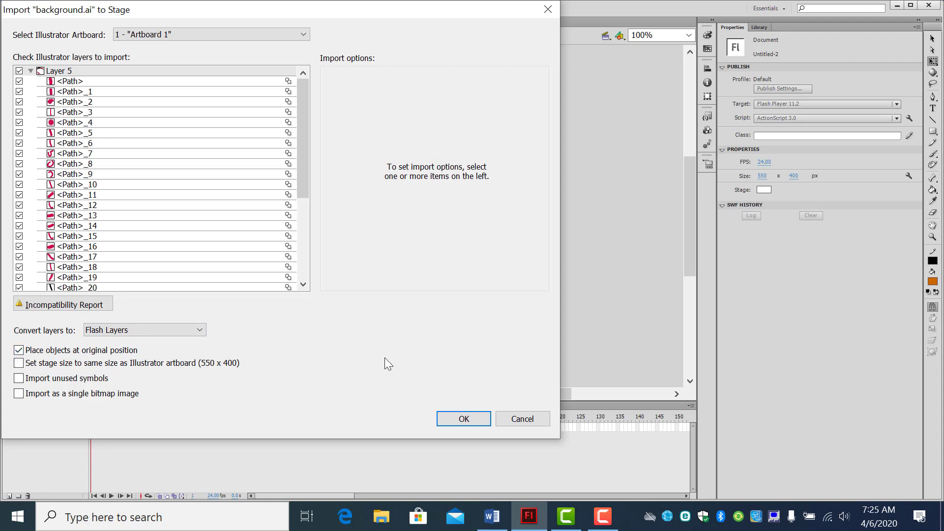
{"action": "left_click", "coordinate": [462, 418]}
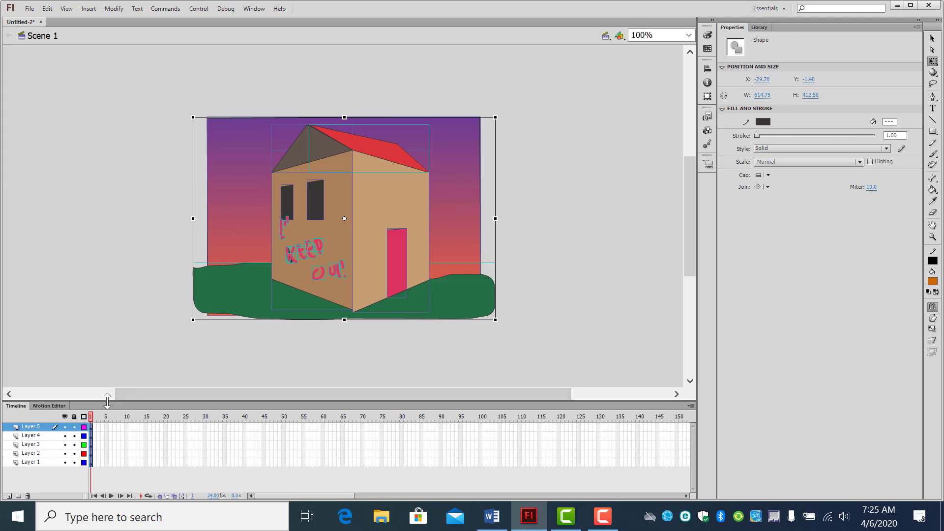
Lock all five imported layers to protect the house artwork from editing.
{"action": "scroll", "coordinate": [107, 400], "scroll_direction": "left", "scroll_amount": 3}
{"action": "scroll", "coordinate": [121, 405], "scroll_direction": "right", "scroll_amount": 1}
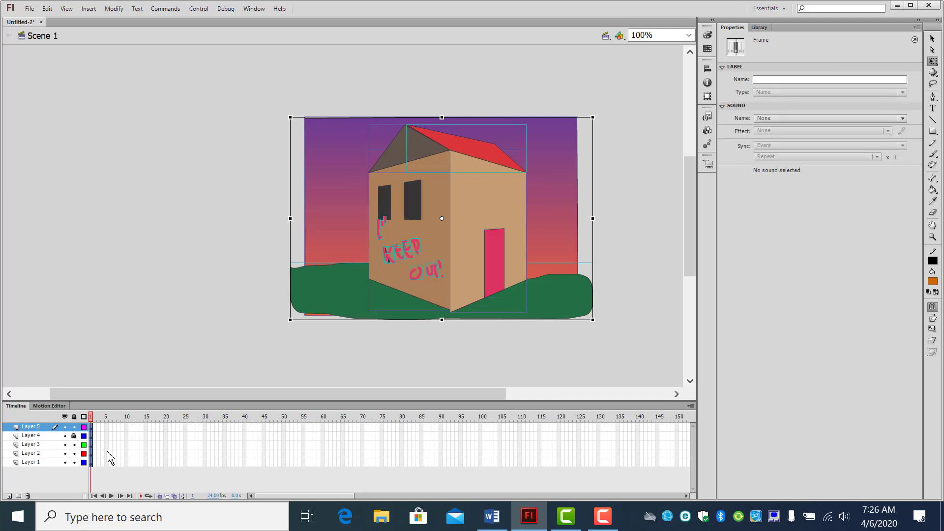
{"action": "left_click", "coordinate": [74, 417]}
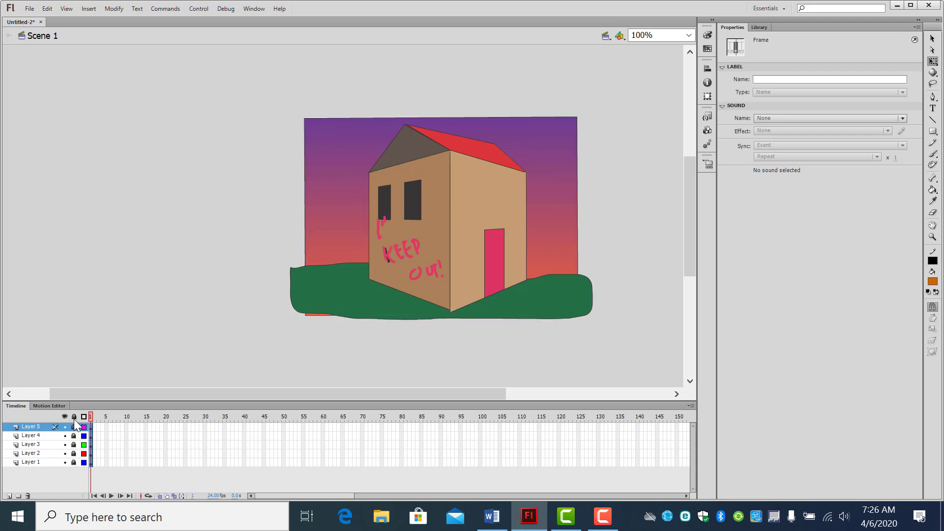
{"action": "left_click", "coordinate": [450, 221]}
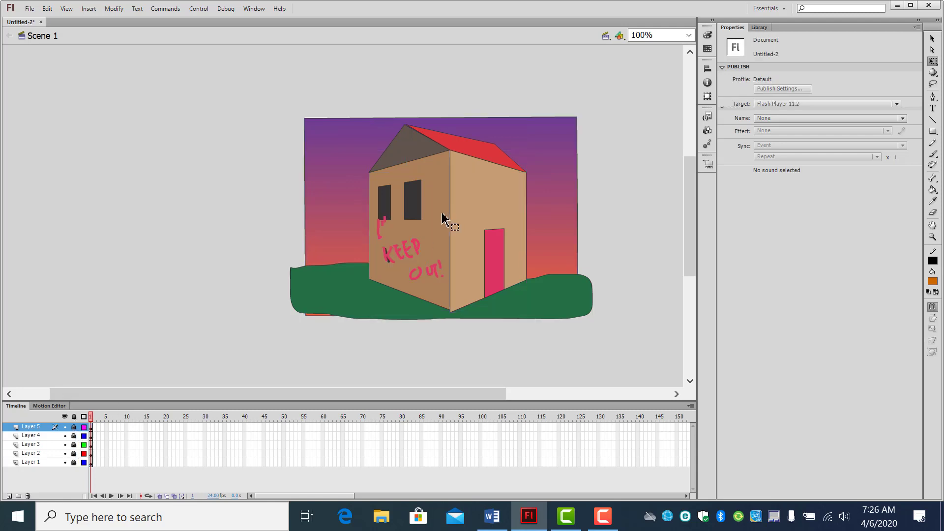
Try to paint on the locked Layer 5 with the Brush tool, unlocking the layer and locking it again.
{"action": "left_click", "coordinate": [937, 155]}
{"action": "left_click", "coordinate": [503, 230]}
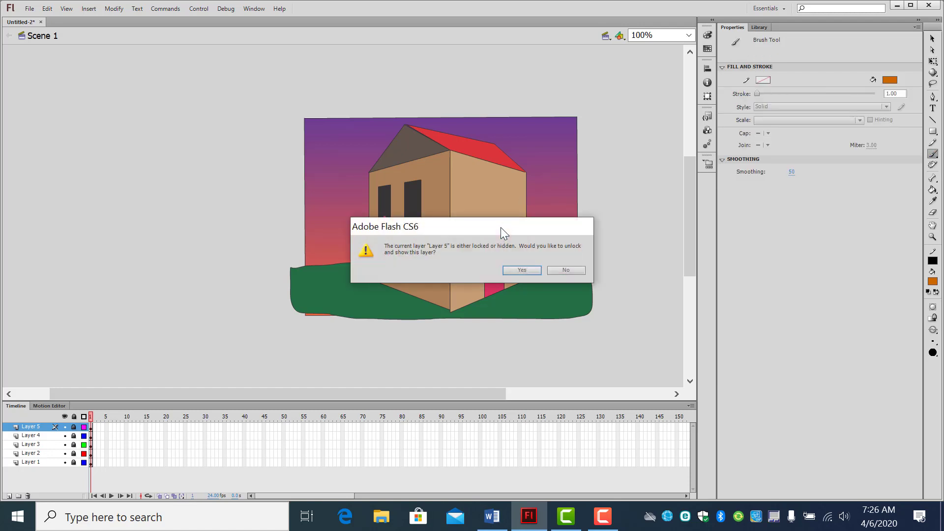
{"action": "left_click", "coordinate": [520, 271]}
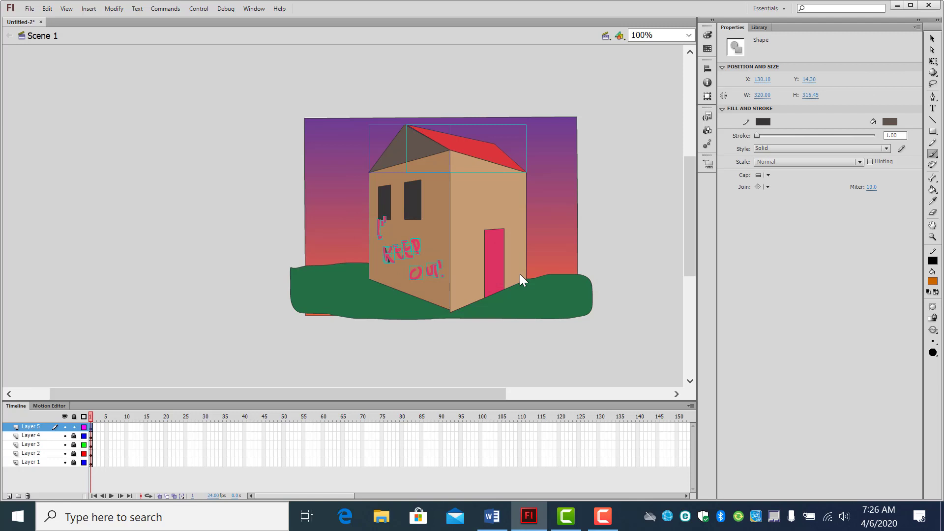
{"action": "left_click", "coordinate": [74, 427]}
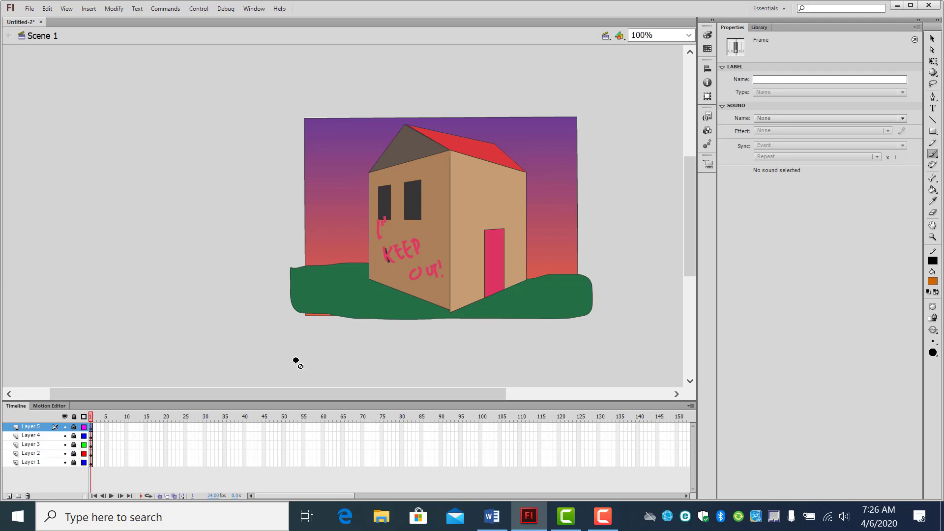
Add a layer above Layer 5 and draw a gold #CC9900 rectangle about 80 by 17 px above the pink door.
{"action": "left_click", "coordinate": [9, 496]}
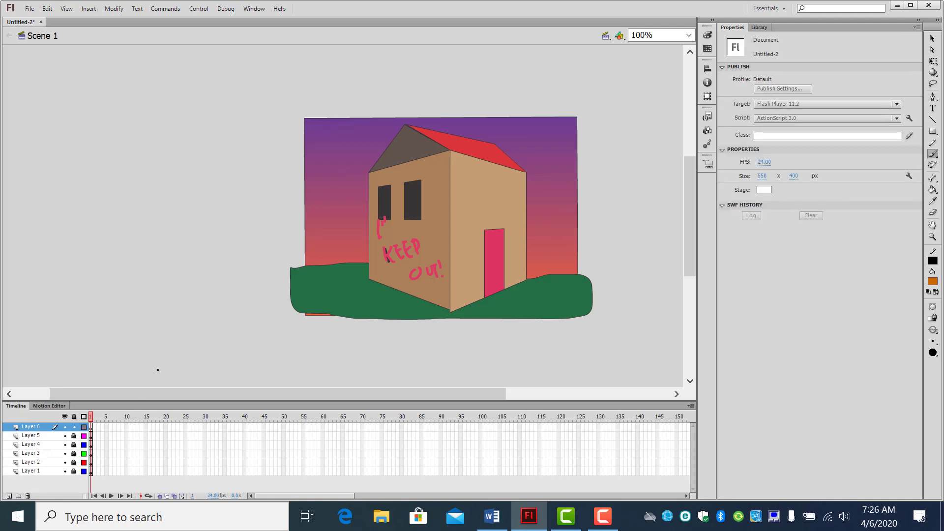
{"action": "left_click", "coordinate": [934, 133]}
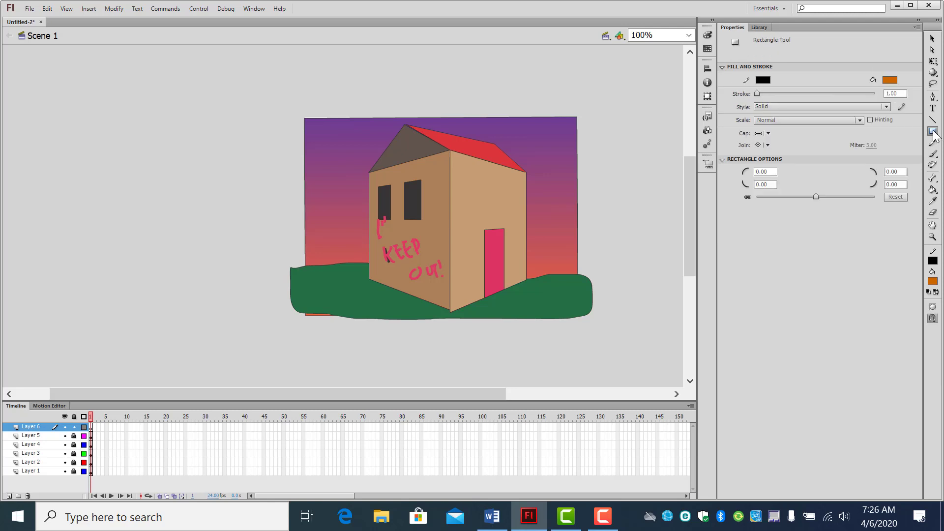
{"action": "left_click", "coordinate": [885, 82]}
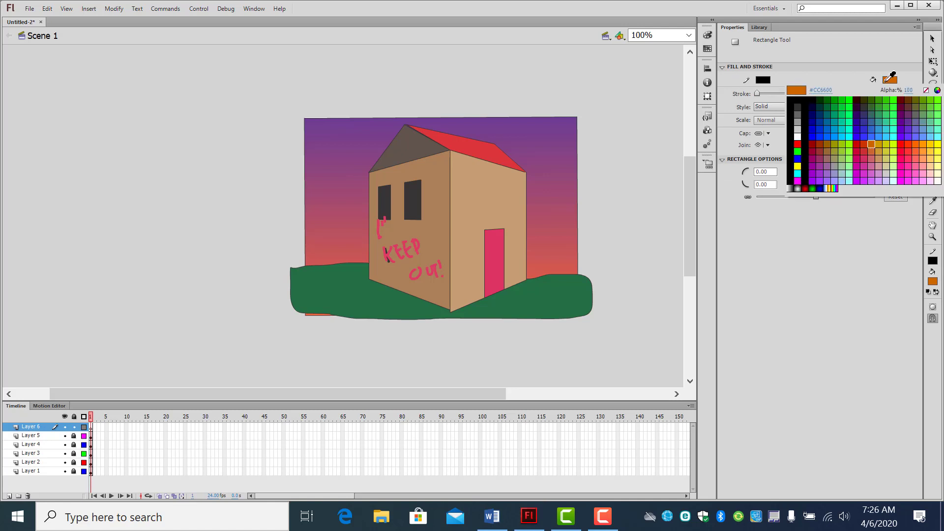
{"action": "left_click", "coordinate": [881, 145]}
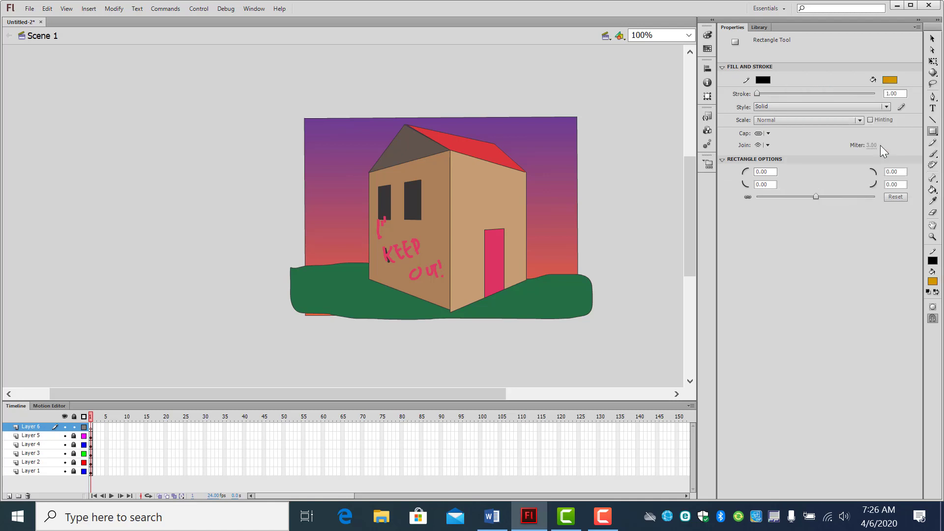
{"action": "key", "text": "ctrl+equal"}
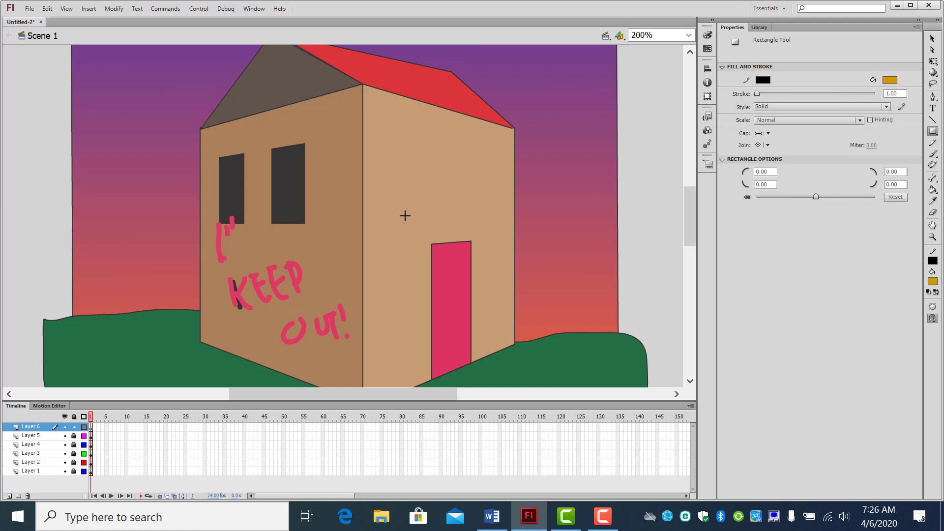
{"action": "left_click_drag", "start_coordinate": [400, 214], "coordinate": [479, 231]}
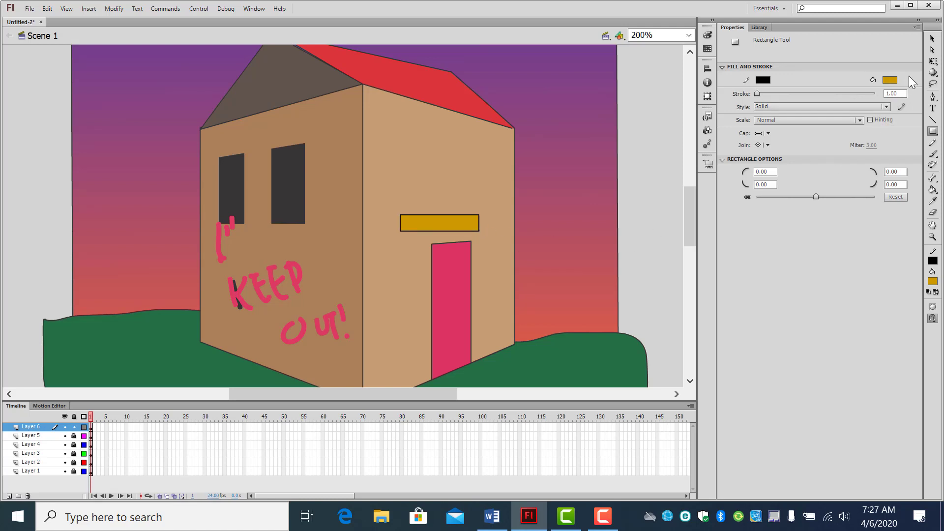
Rotate the gold rectangle to a diagonal slant with Free Transform and place it across the pink door as a board.
{"action": "left_click", "coordinate": [932, 62]}
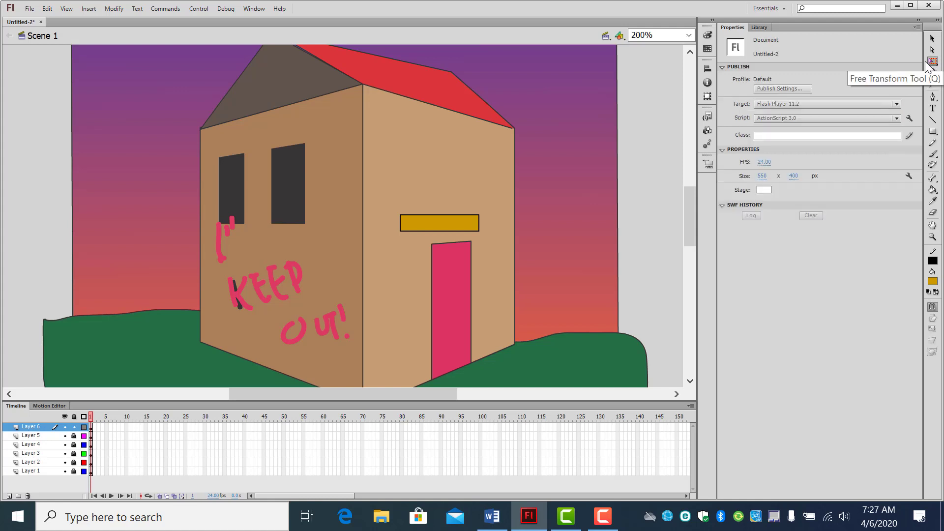
{"action": "left_click_drag", "start_coordinate": [386, 184], "coordinate": [498, 255]}
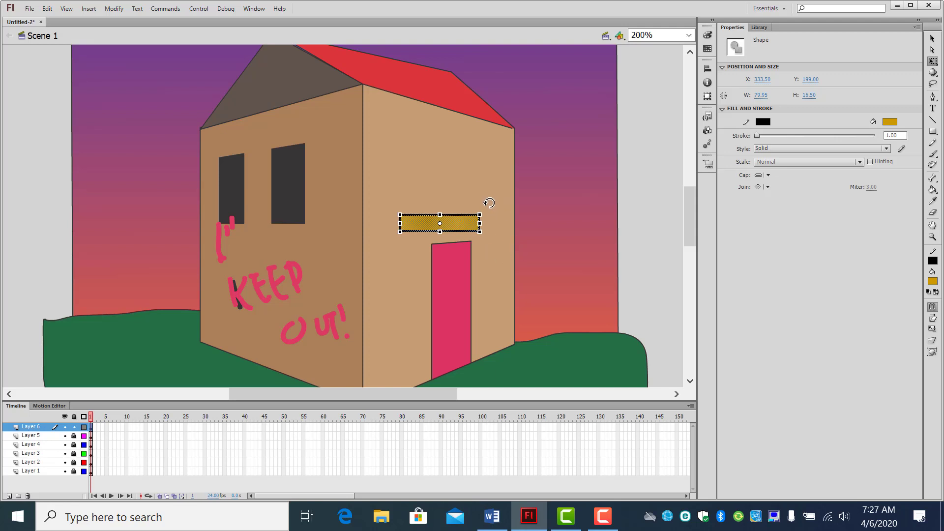
{"action": "left_click_drag", "start_coordinate": [486, 203], "coordinate": [475, 279]}
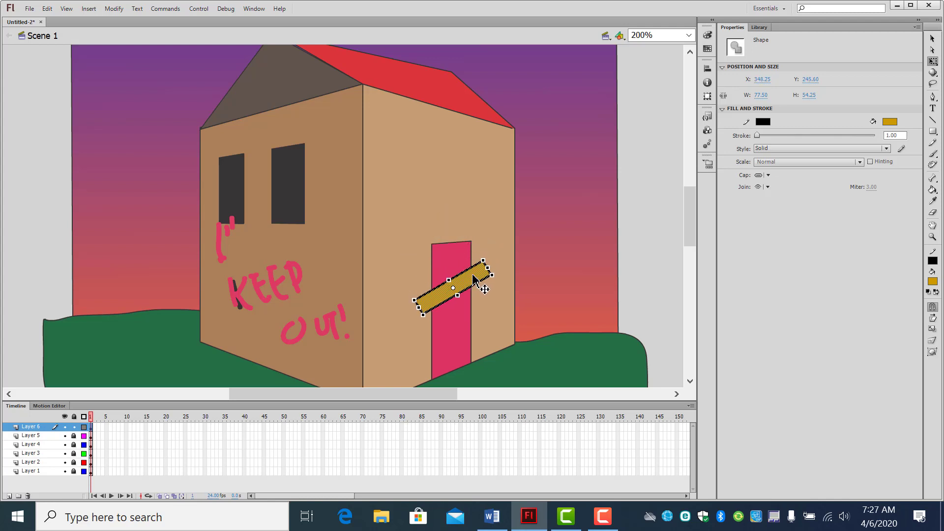
{"action": "left_click", "coordinate": [489, 221]}
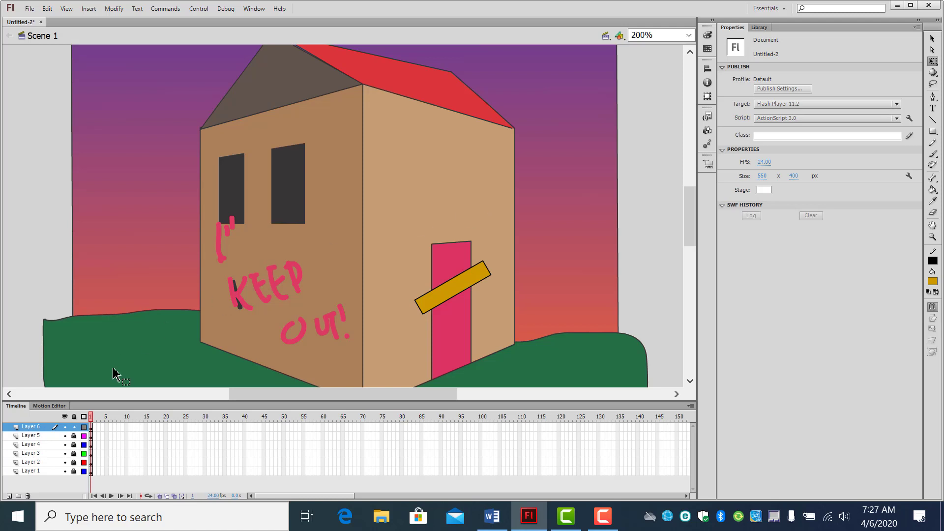
Rename the layer holding the gold board as detail.
{"action": "double_click", "coordinate": [34, 427]}
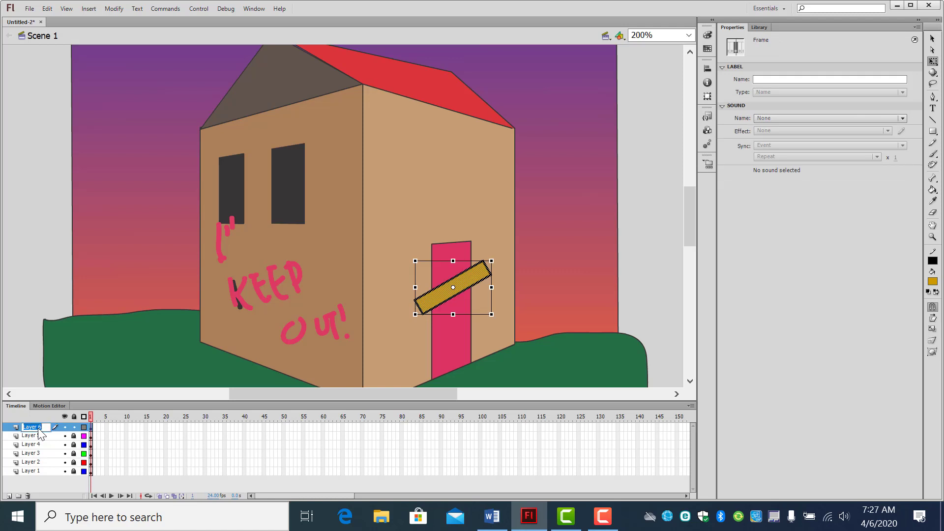
{"action": "type", "text": "detail"}
{"action": "left_click", "coordinate": [529, 302]}
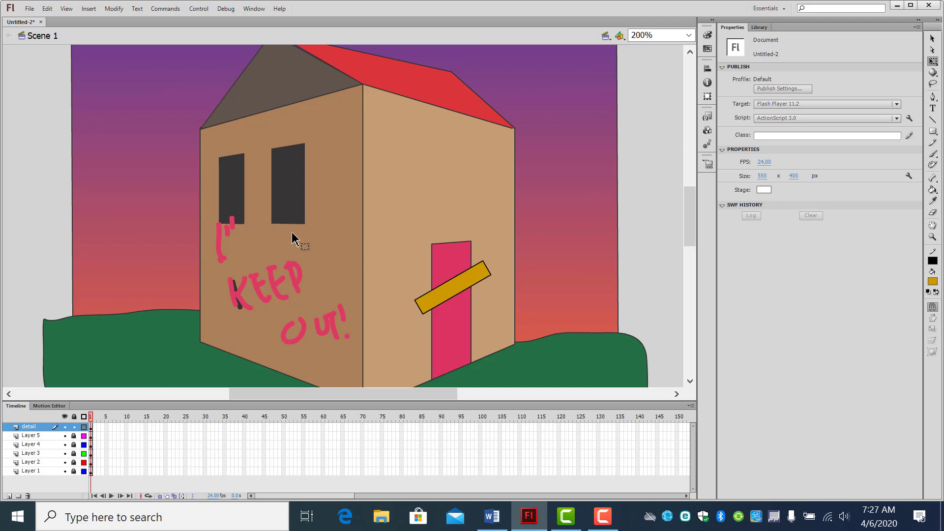
Draw a narrow white oval with a black outline, about 7 by 15 px, inside the larger dark window nearest the house corner.
{"action": "left_click", "coordinate": [933, 131]}
{"action": "left_click", "coordinate": [932, 131]}
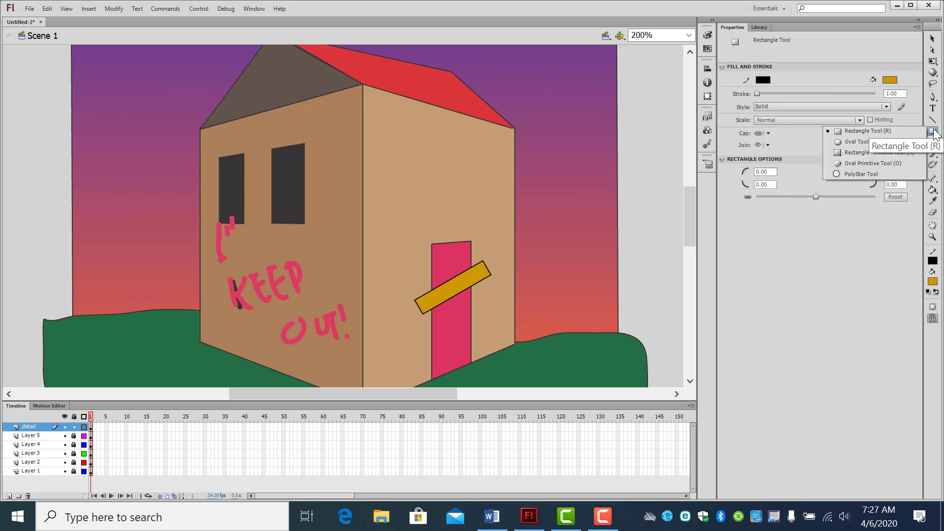
{"action": "left_click", "coordinate": [901, 144]}
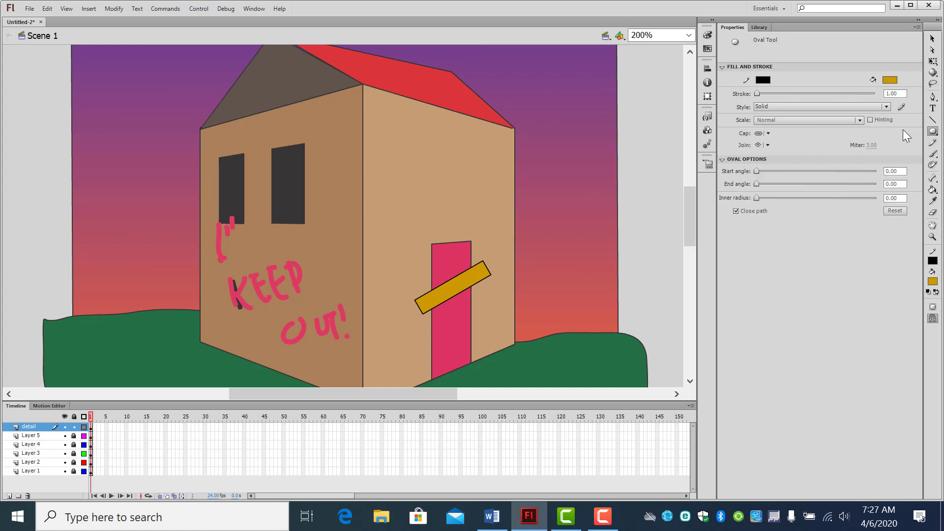
{"action": "left_click", "coordinate": [891, 80]}
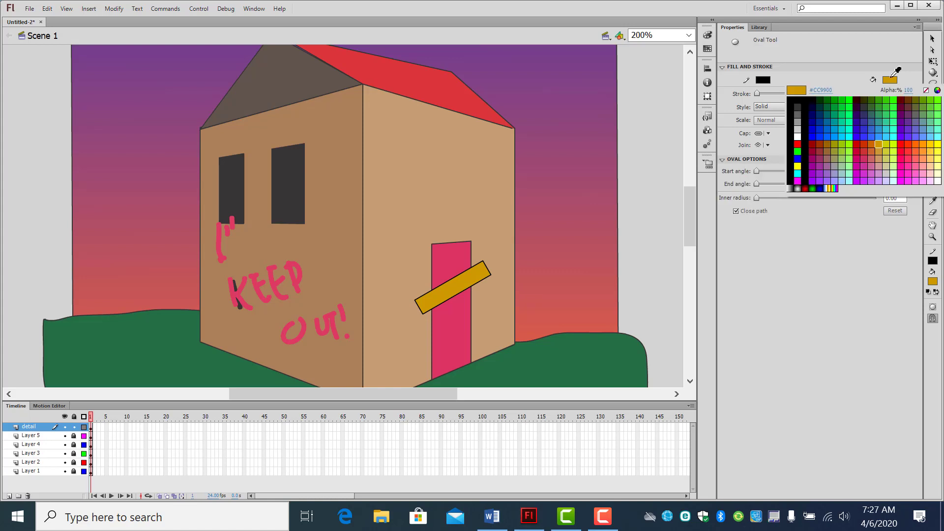
{"action": "left_click", "coordinate": [800, 142]}
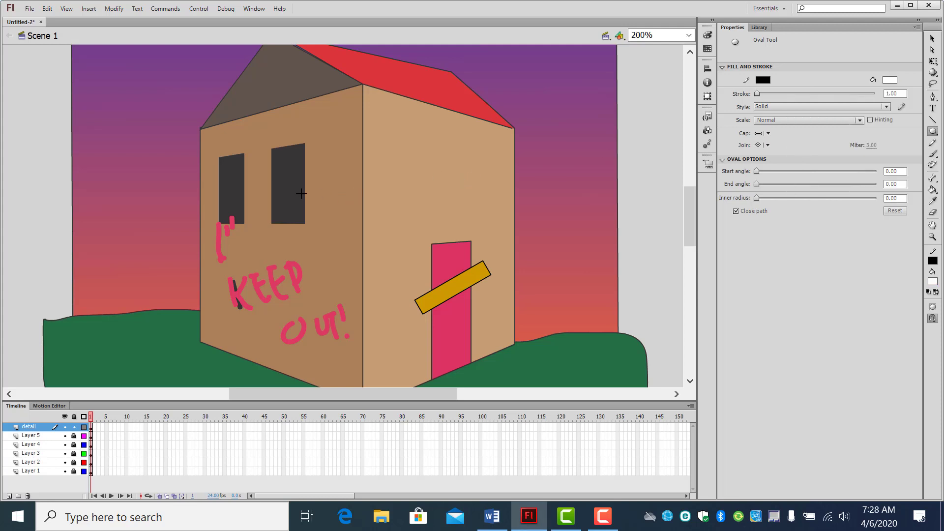
{"action": "key", "text": "ctrl+equal"}
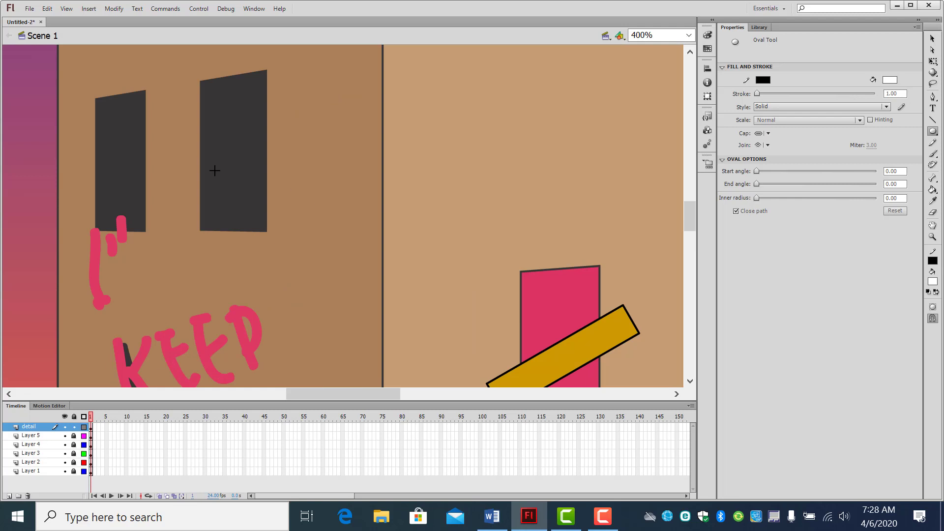
{"action": "left_click_drag", "start_coordinate": [214, 170], "coordinate": [229, 199]}
Copy the whole white oval, including its outline, and paste the duplicate in the center.
{"action": "left_click", "coordinate": [932, 39]}
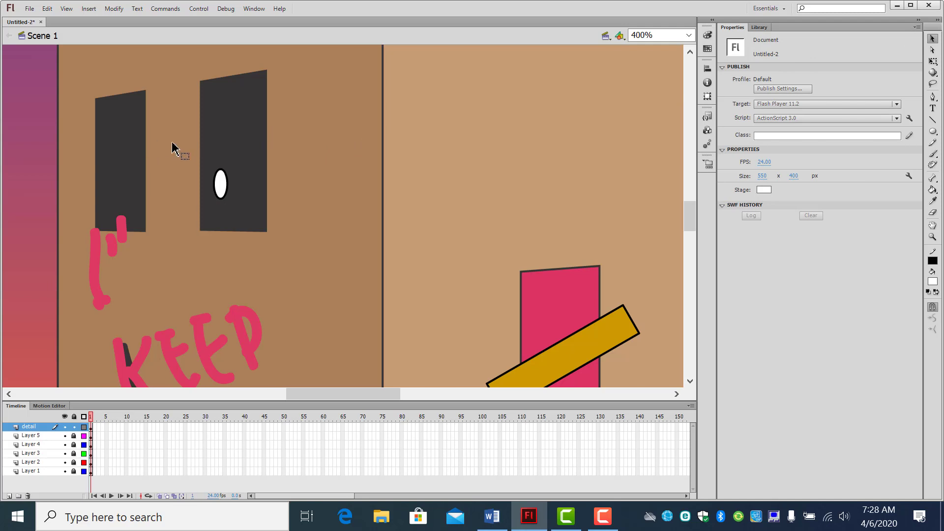
{"action": "left_click_drag", "start_coordinate": [177, 145], "coordinate": [246, 216]}
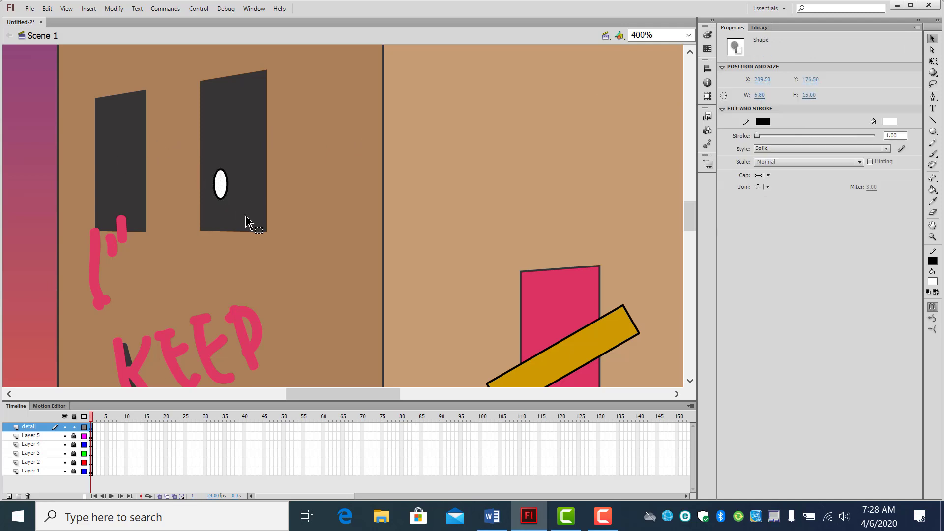
{"action": "left_click", "coordinate": [48, 8]}
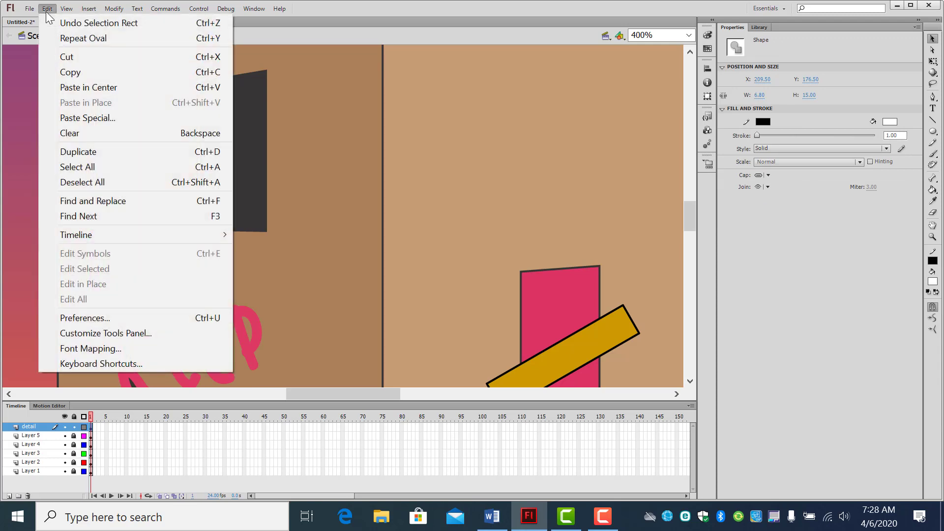
{"action": "left_click", "coordinate": [58, 70]}
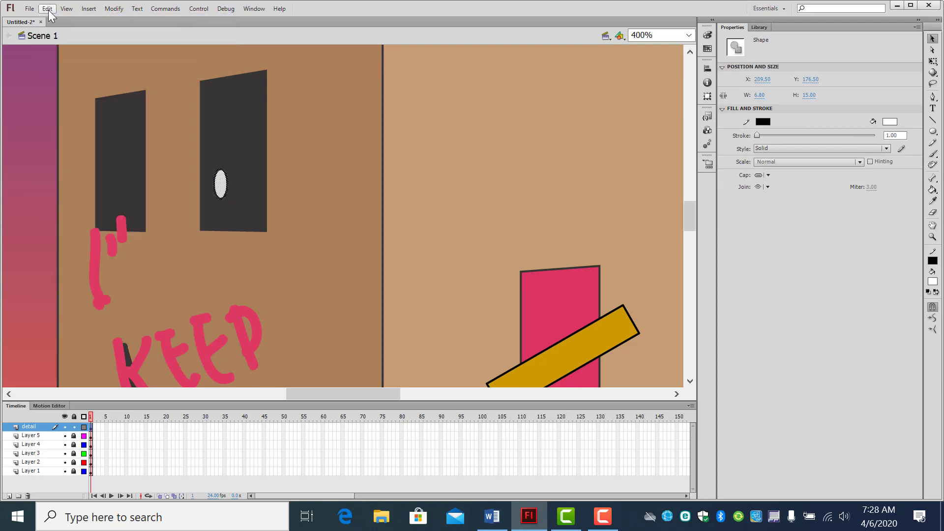
{"action": "left_click", "coordinate": [48, 10]}
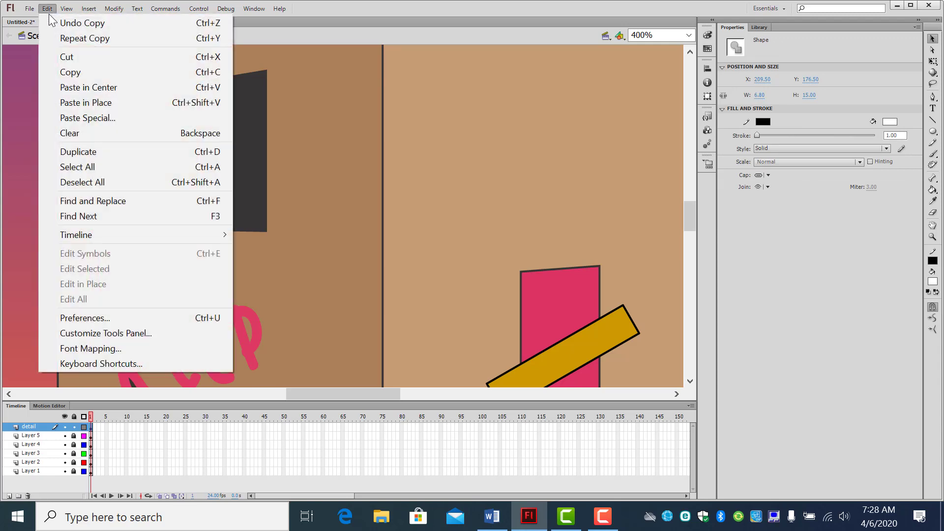
{"action": "left_click", "coordinate": [72, 88]}
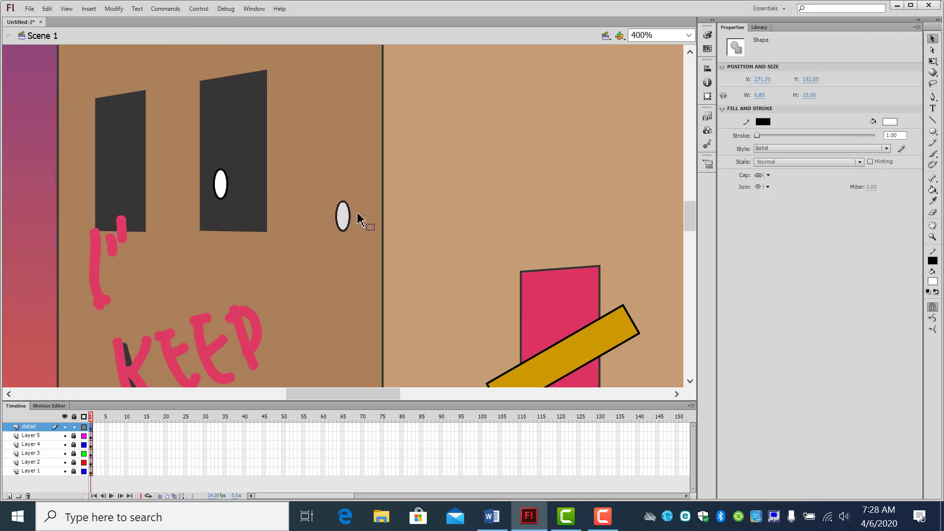
Place the duplicate white oval inside the larger dark window, just beside the first one, to form a pair of eyes.
{"action": "left_click_drag", "start_coordinate": [349, 216], "coordinate": [244, 186]}
{"action": "left_click", "coordinate": [303, 188]}
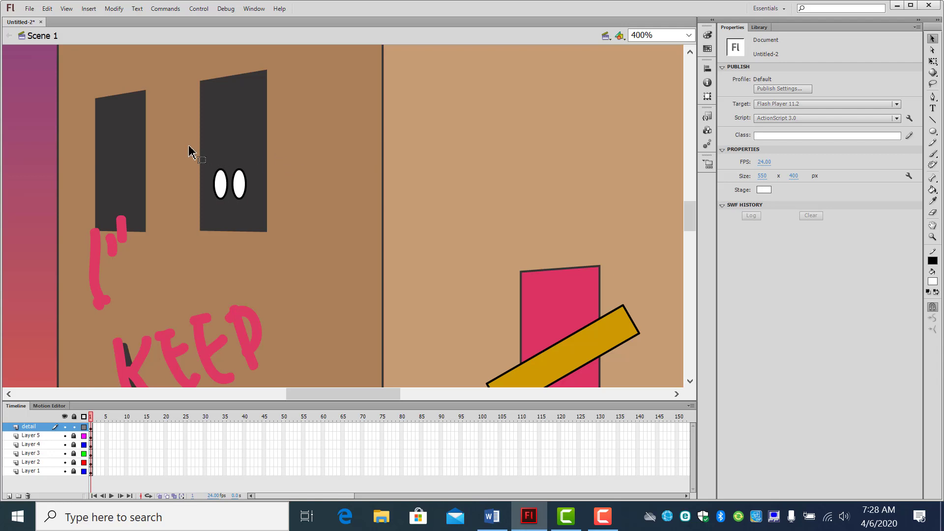
Convert both white ovals into one movie clip symbol named eye with its registration point at the center.
{"action": "left_click_drag", "start_coordinate": [188, 147], "coordinate": [295, 230]}
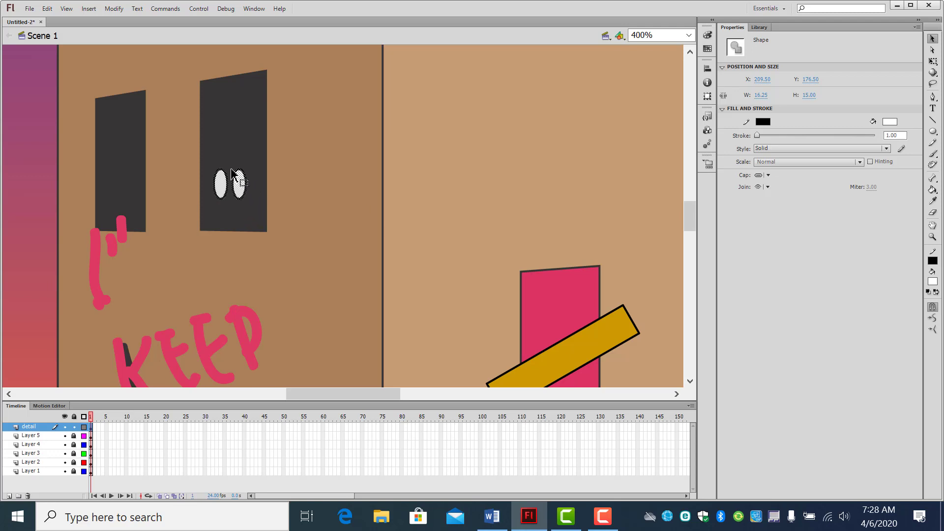
{"action": "left_click_drag", "start_coordinate": [168, 132], "coordinate": [293, 230]}
{"action": "left_click", "coordinate": [112, 11]}
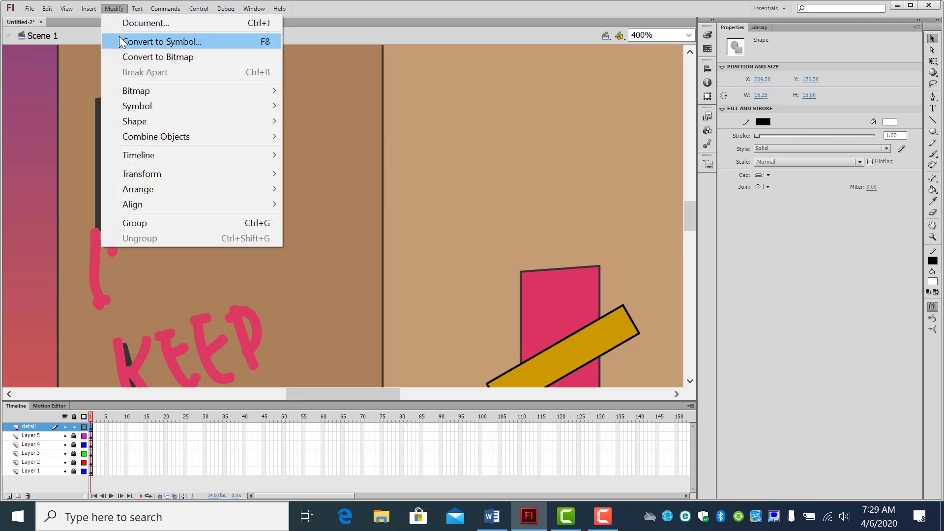
{"action": "left_click", "coordinate": [147, 42]}
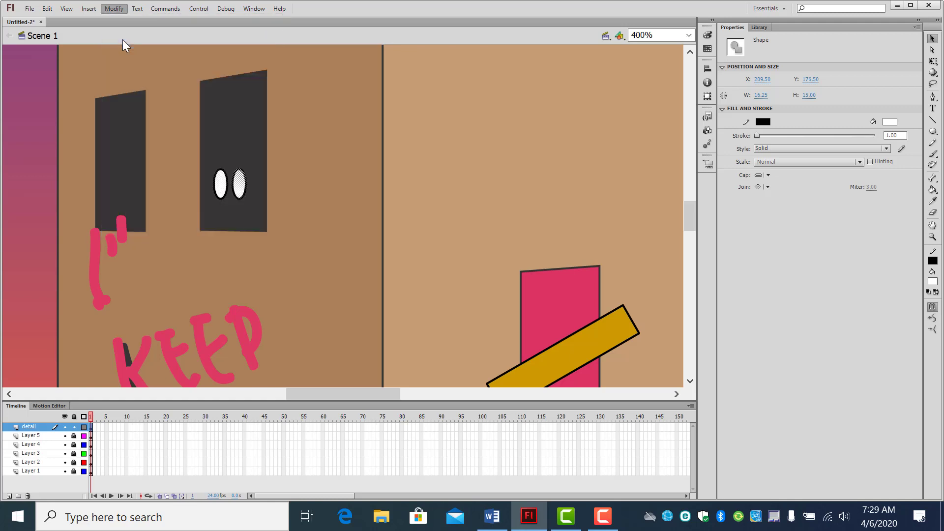
{"action": "type", "text": "e"}
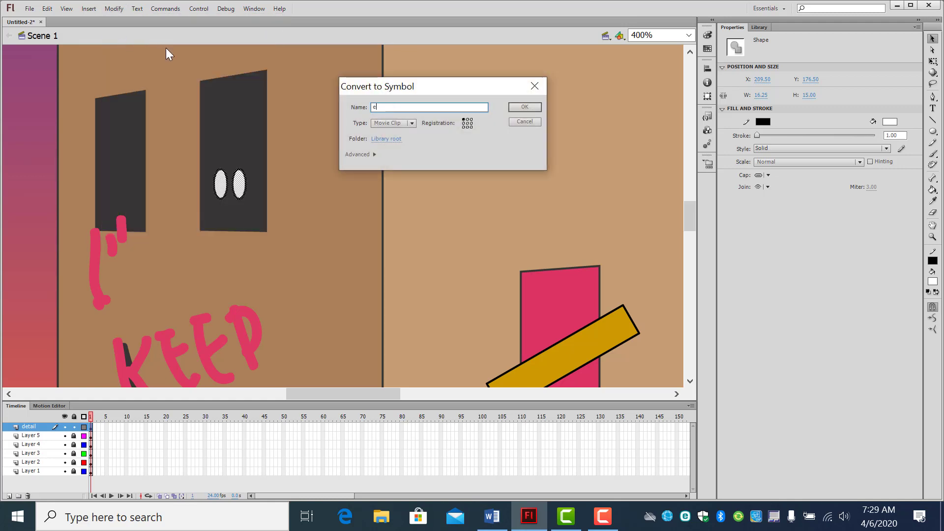
{"action": "type", "text": "ye"}
{"action": "left_click", "coordinate": [467, 123]}
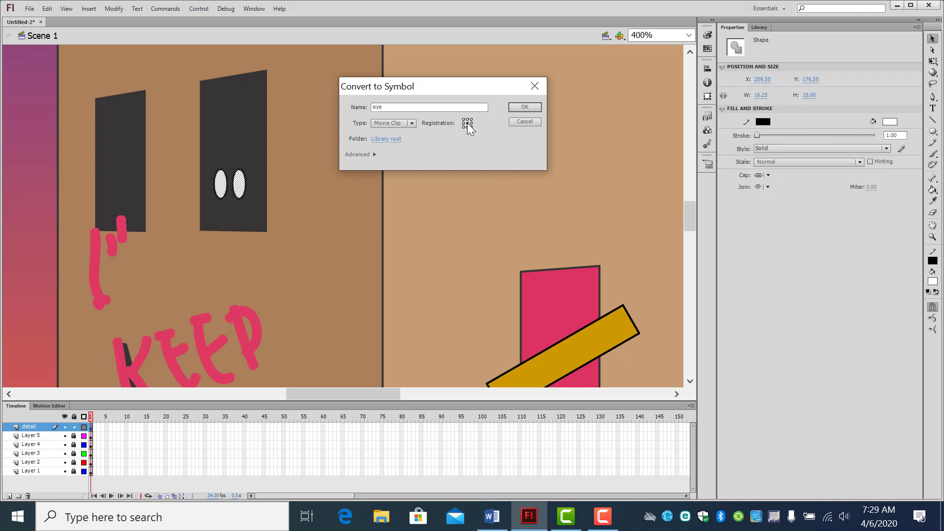
{"action": "left_click", "coordinate": [519, 106]}
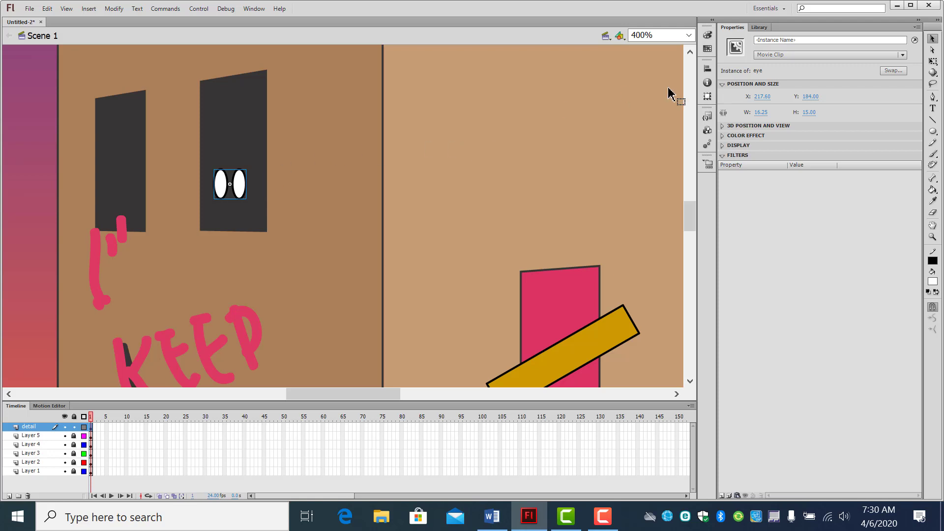
Open the eye symbol from the library for editing, magnified to 800%.
{"action": "left_click", "coordinate": [759, 28]}
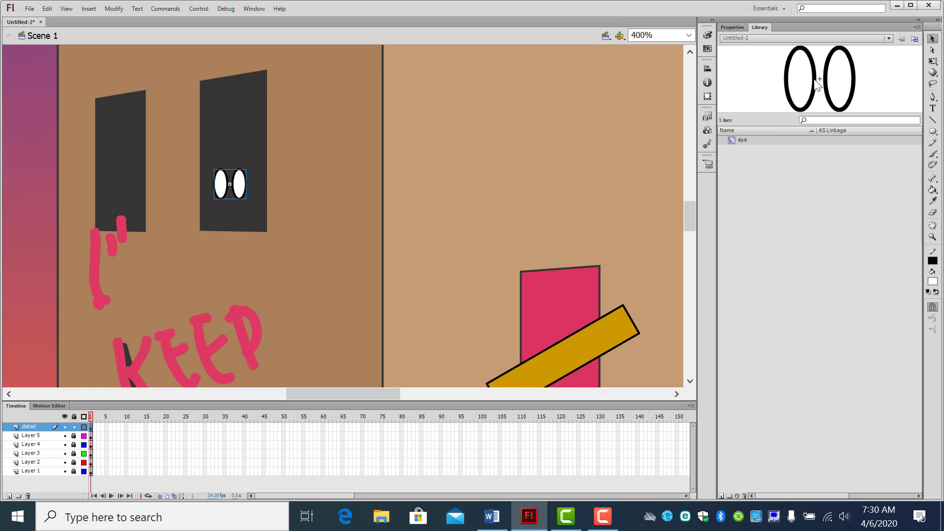
{"action": "left_click_drag", "start_coordinate": [817, 81], "coordinate": [471, 221]}
{"action": "double_click", "coordinate": [817, 77]}
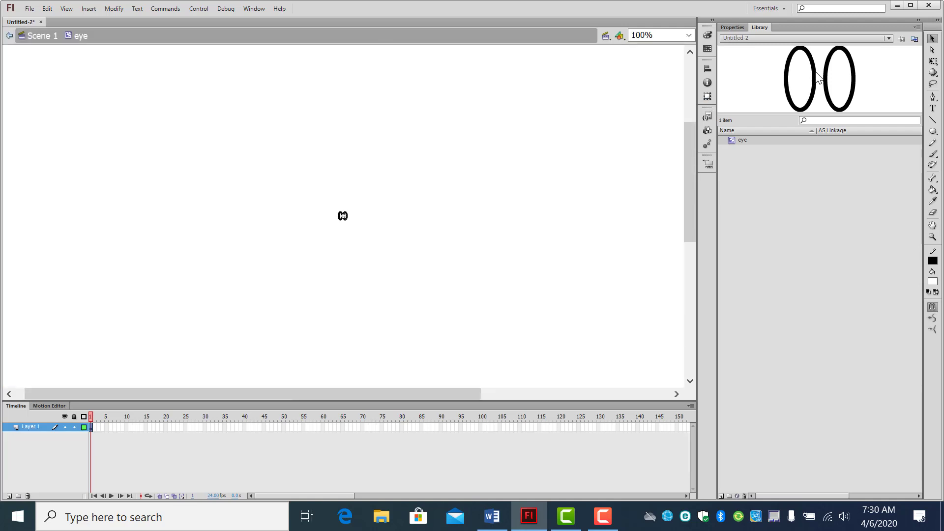
{"action": "key", "text": "ctrl+equal"}
{"action": "key", "text": "ctrl+equal"}
{"action": "key", "text": "ctrl+equal"}
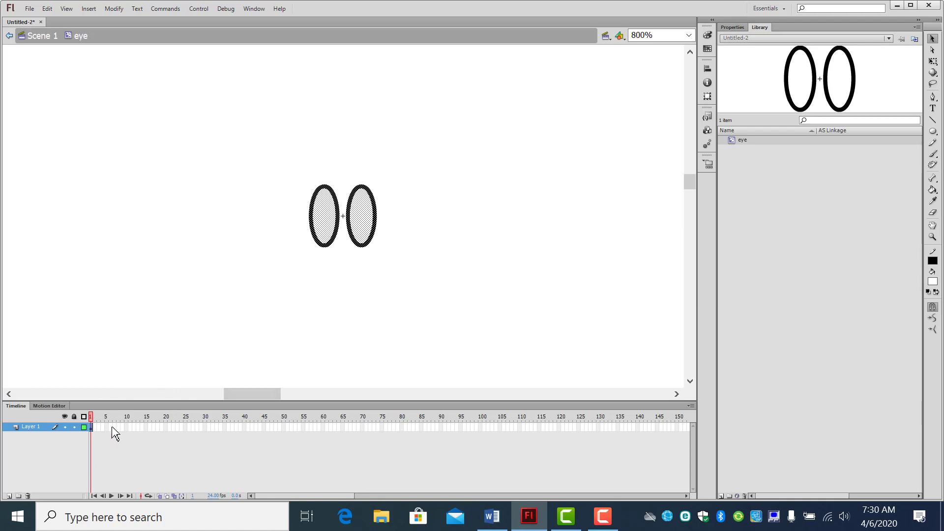
Extend Layer 1 of the eye symbol to frame 20 and lock the layer.
{"action": "left_click", "coordinate": [167, 426]}
{"action": "right_click", "coordinate": [168, 428]}
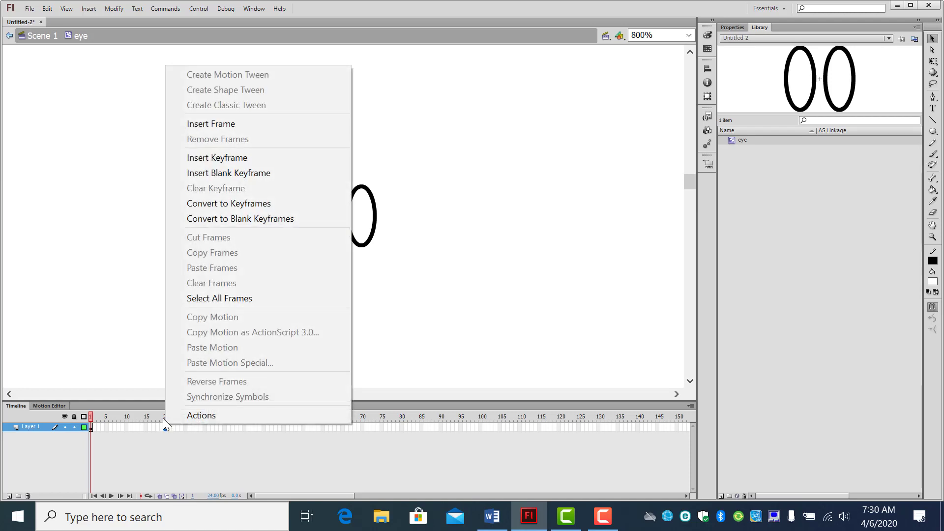
{"action": "left_click", "coordinate": [236, 125]}
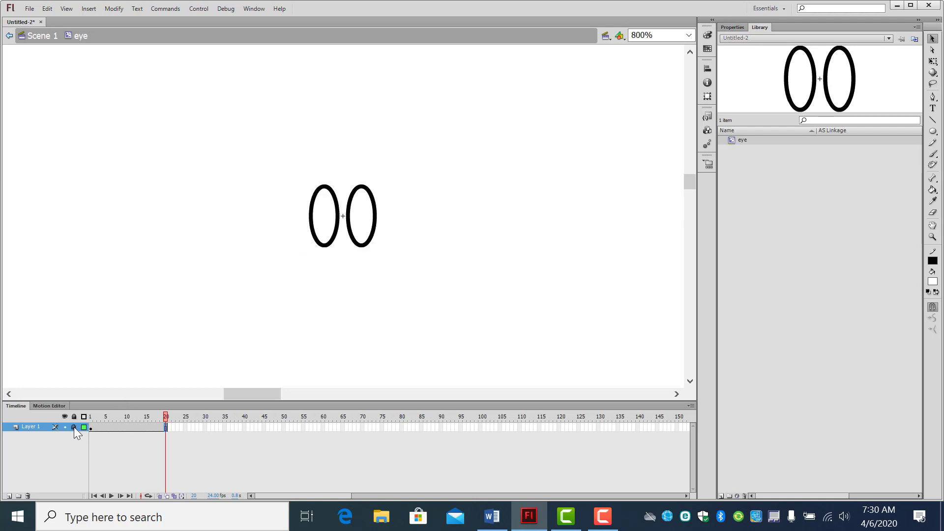
On a new layer above Layer 1, draw a blue circle with a black outline, about 3.5 px wide, in frame 1 beside the eyes.
{"action": "left_click", "coordinate": [8, 495]}
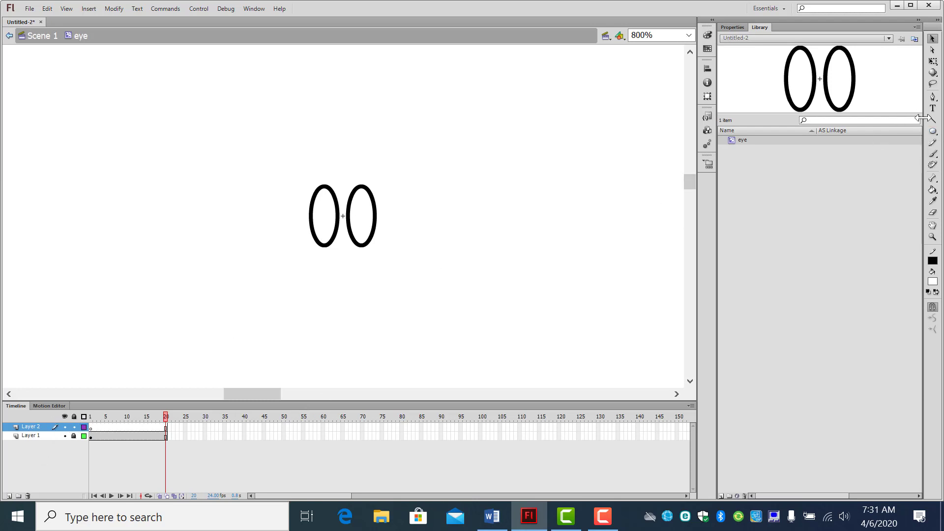
{"action": "left_click", "coordinate": [933, 133]}
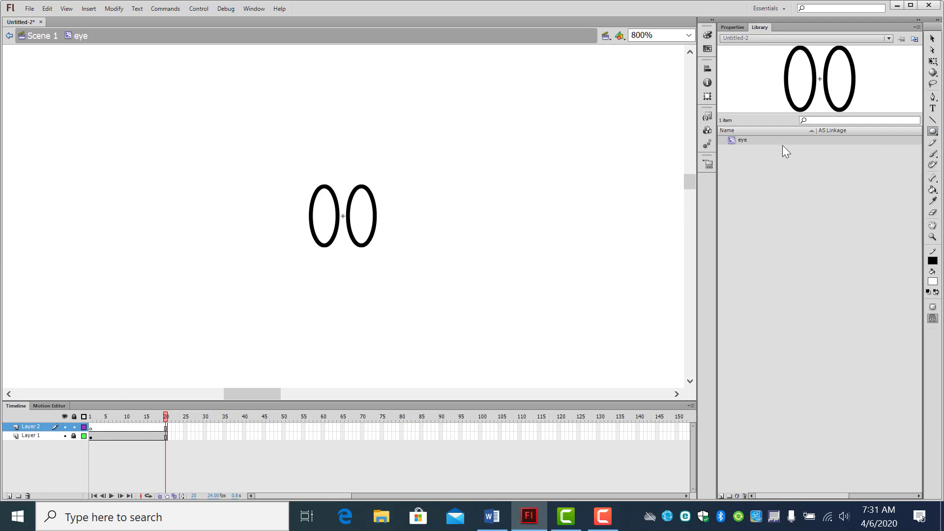
{"action": "left_click", "coordinate": [733, 27]}
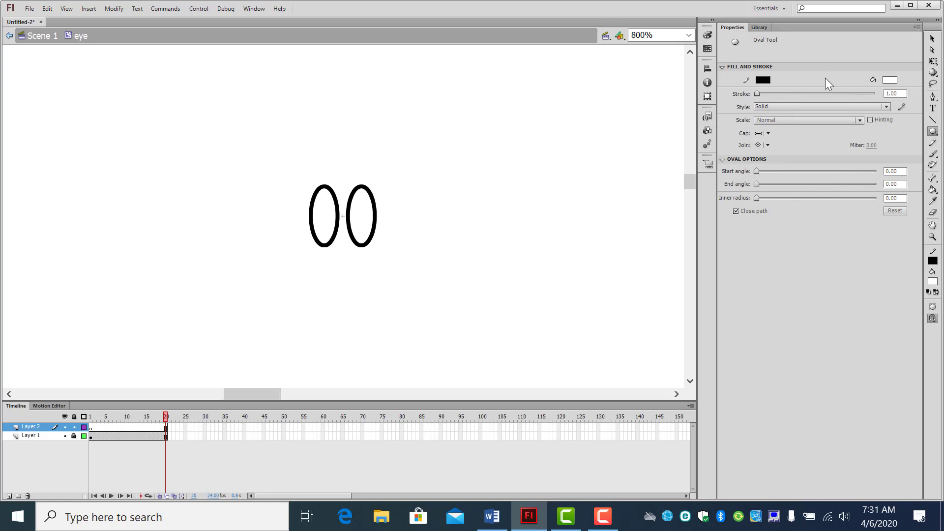
{"action": "left_click", "coordinate": [891, 81]}
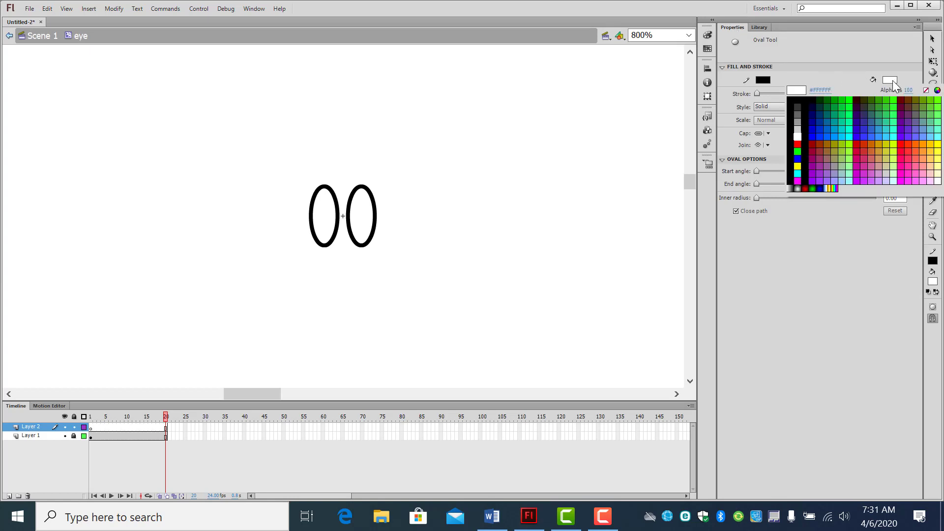
{"action": "left_click", "coordinate": [825, 127]}
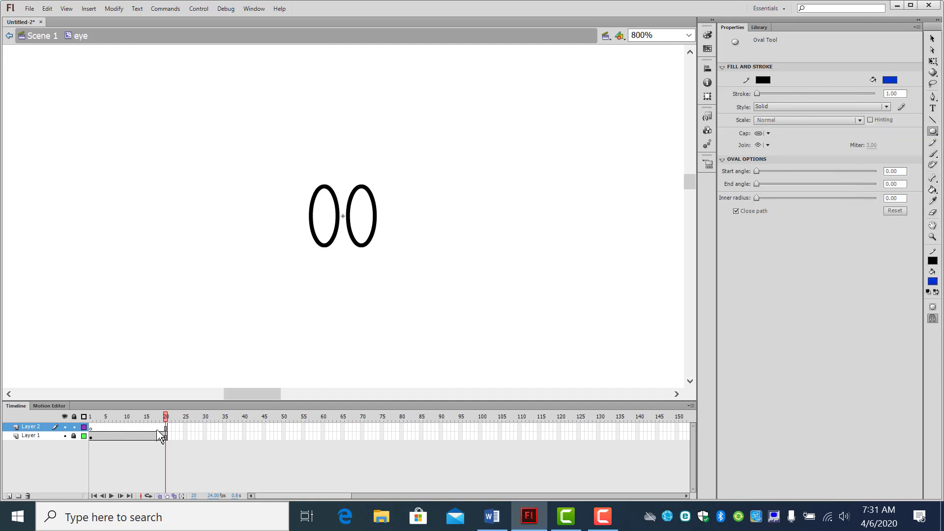
{"action": "left_click", "coordinate": [91, 428]}
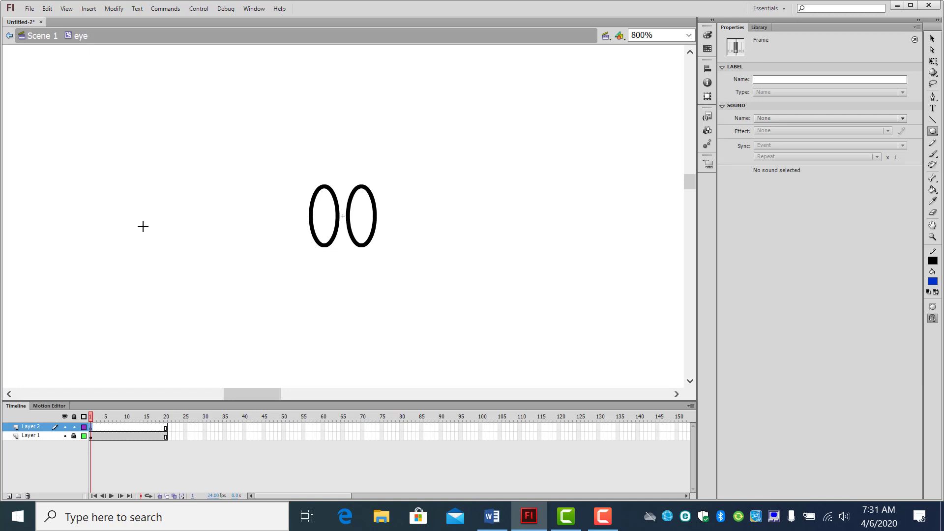
{"action": "left_click_drag", "start_coordinate": [143, 226], "coordinate": [154, 244]}
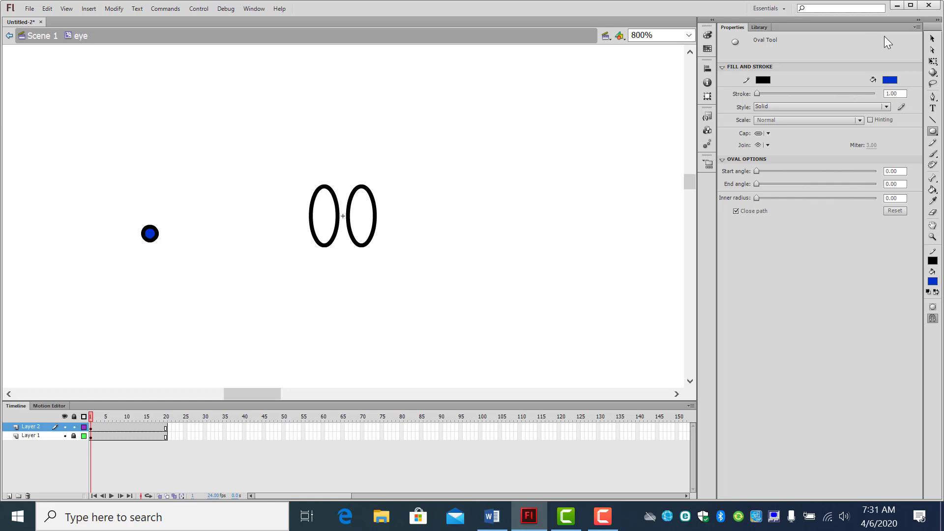
Move the blue circle into the middle of the left eye and place a copy of it in the middle of the right eye.
{"action": "left_click", "coordinate": [933, 39]}
{"action": "left_click_drag", "start_coordinate": [123, 187], "coordinate": [327, 219]}
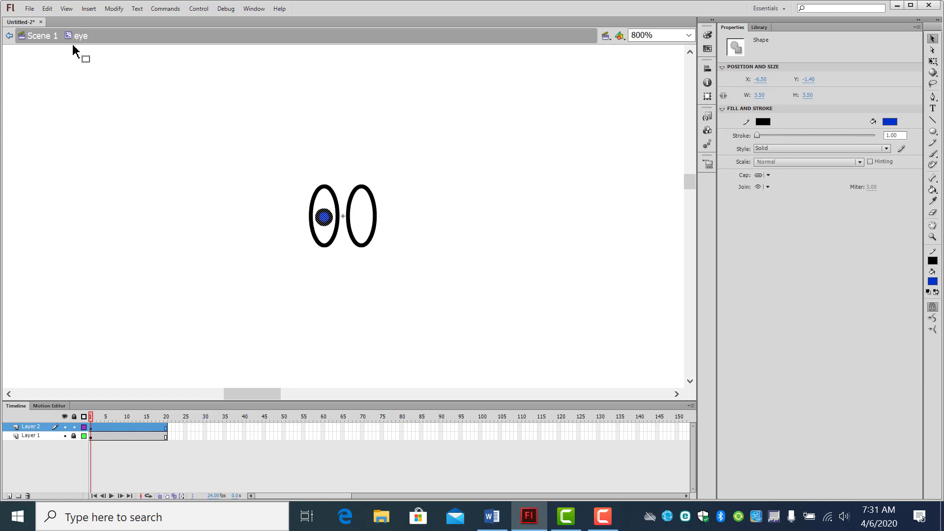
{"action": "left_click", "coordinate": [47, 9]}
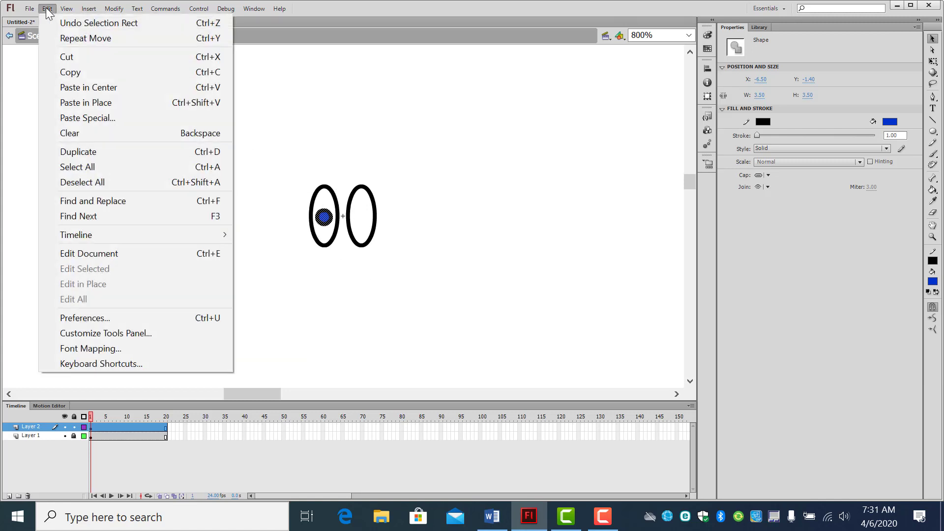
{"action": "left_click", "coordinate": [71, 72]}
{"action": "left_click", "coordinate": [47, 8]}
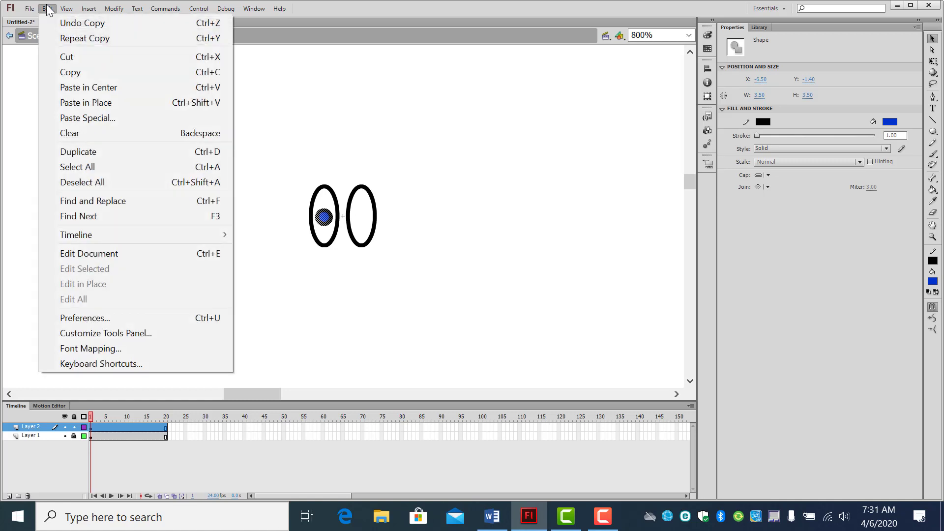
{"action": "left_click", "coordinate": [93, 87]}
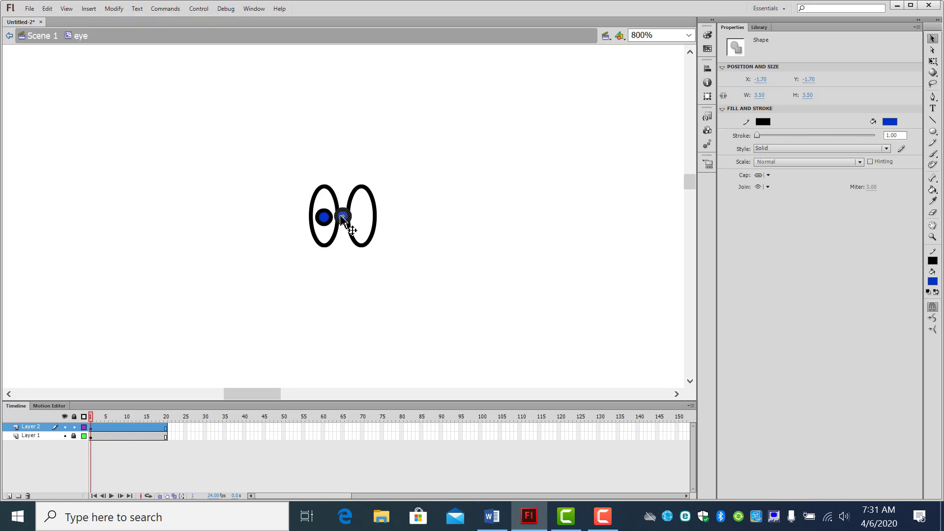
{"action": "left_click_drag", "start_coordinate": [344, 217], "coordinate": [361, 222]}
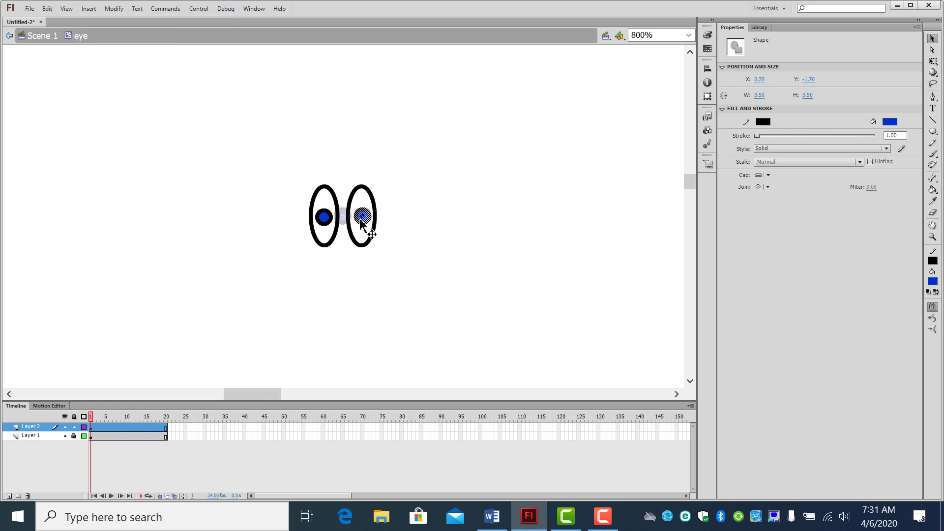
{"action": "left_click", "coordinate": [216, 313]}
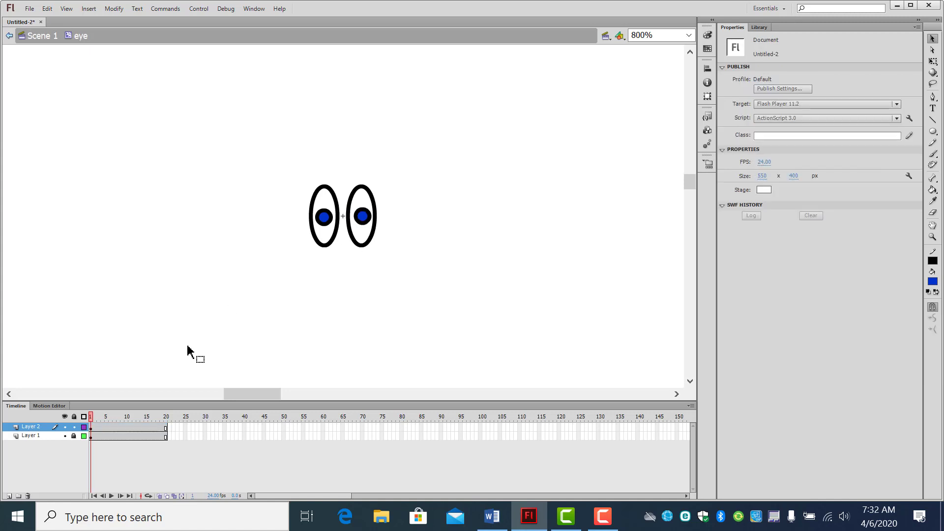
Insert keyframes at frames 10 and 20 of Layer 2, which holds the blue pupils.
{"action": "left_click", "coordinate": [127, 428]}
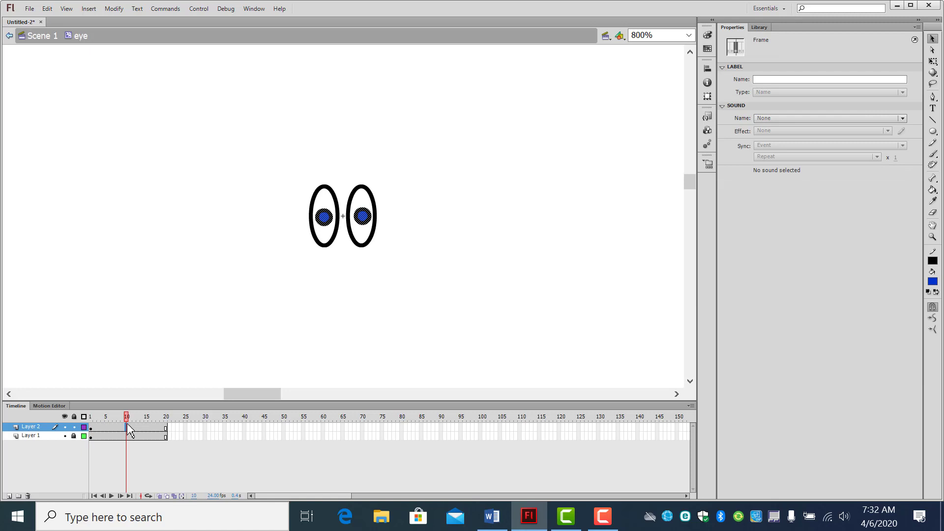
{"action": "right_click", "coordinate": [128, 426]}
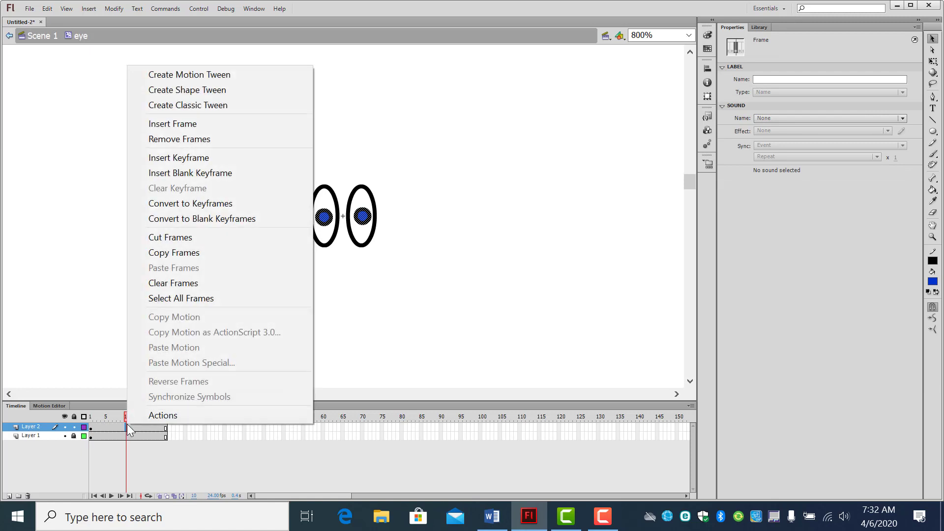
{"action": "left_click", "coordinate": [197, 156]}
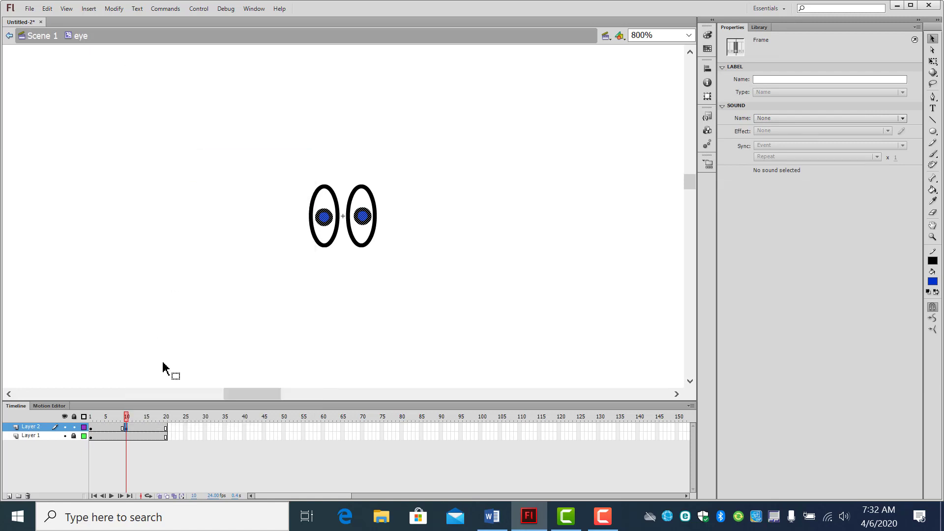
{"action": "left_click", "coordinate": [164, 428]}
{"action": "left_click", "coordinate": [166, 427]}
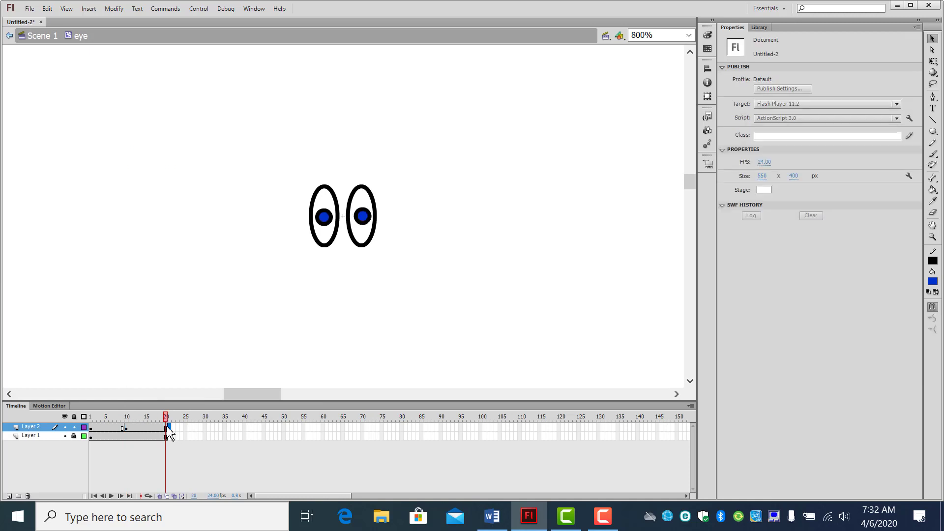
{"action": "right_click", "coordinate": [165, 427]}
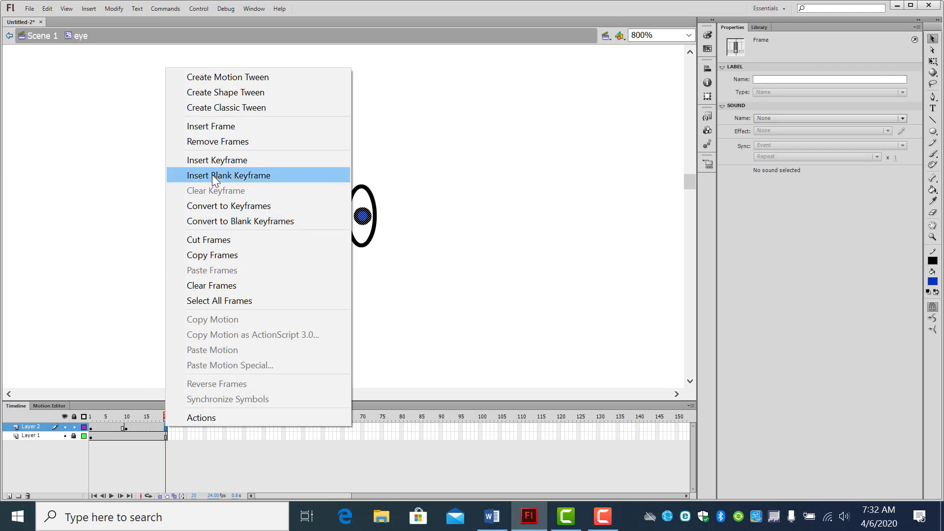
{"action": "left_click", "coordinate": [212, 160]}
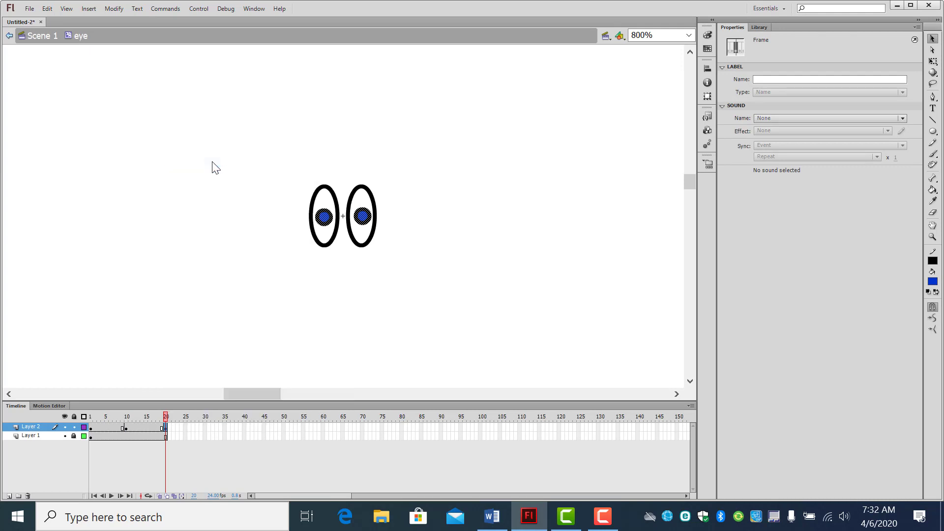
{"action": "left_click", "coordinate": [213, 167]}
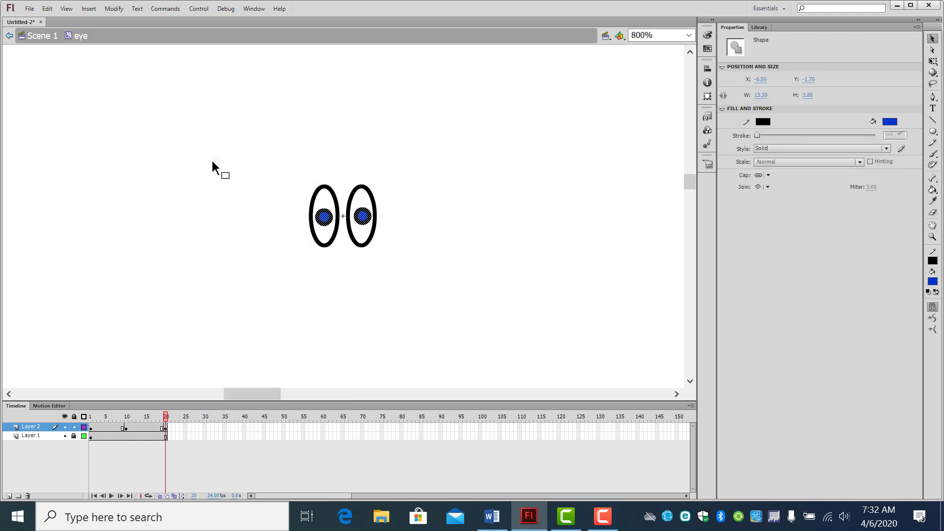
Check the pupils at the frame 10 and frame 20 keyframes of Layer 2 and return to frame 1.
{"action": "left_click", "coordinate": [127, 428]}
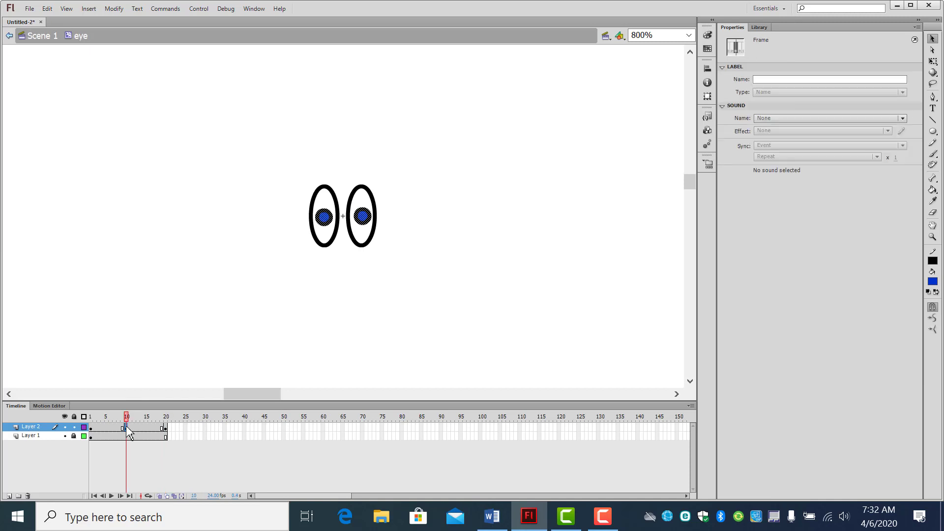
{"action": "left_click", "coordinate": [91, 428]}
{"action": "left_click", "coordinate": [127, 428]}
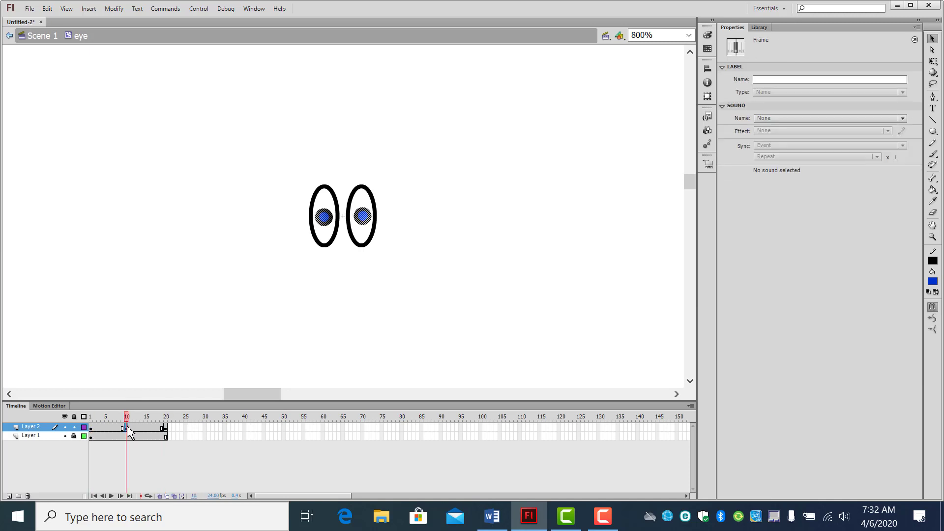
{"action": "left_click", "coordinate": [166, 429]}
{"action": "left_click", "coordinate": [91, 427]}
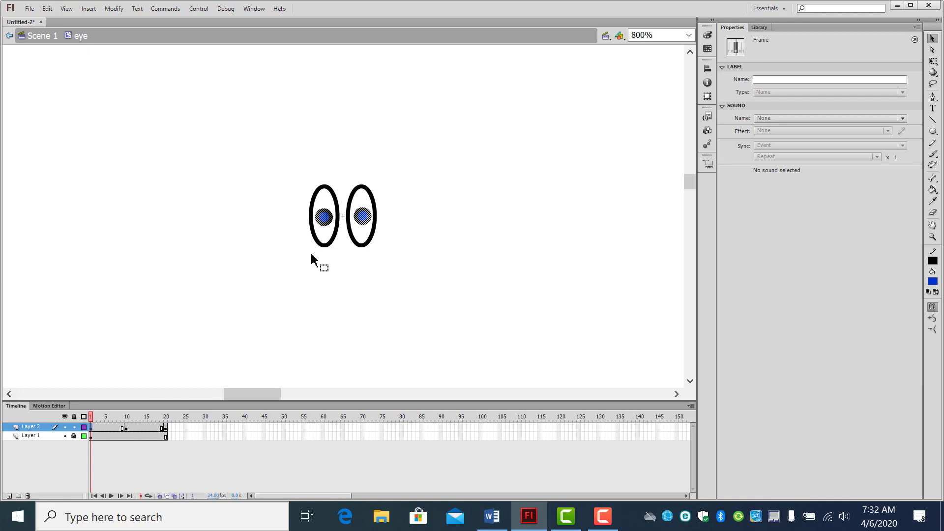
In frame 1 of Layer 2, shift both blue pupils together to the left side of the eyes, at about X -7.6.
{"action": "left_click", "coordinate": [338, 236]}
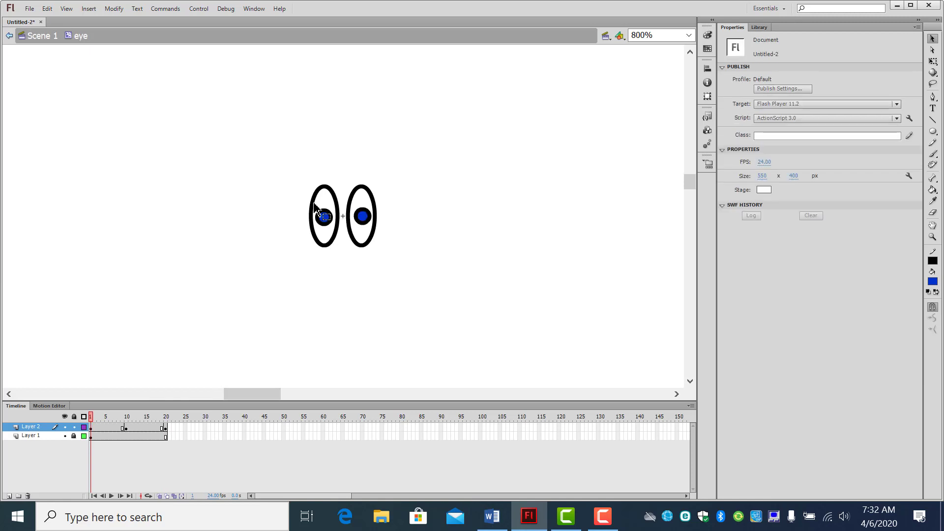
{"action": "left_click_drag", "start_coordinate": [315, 207], "coordinate": [391, 253]}
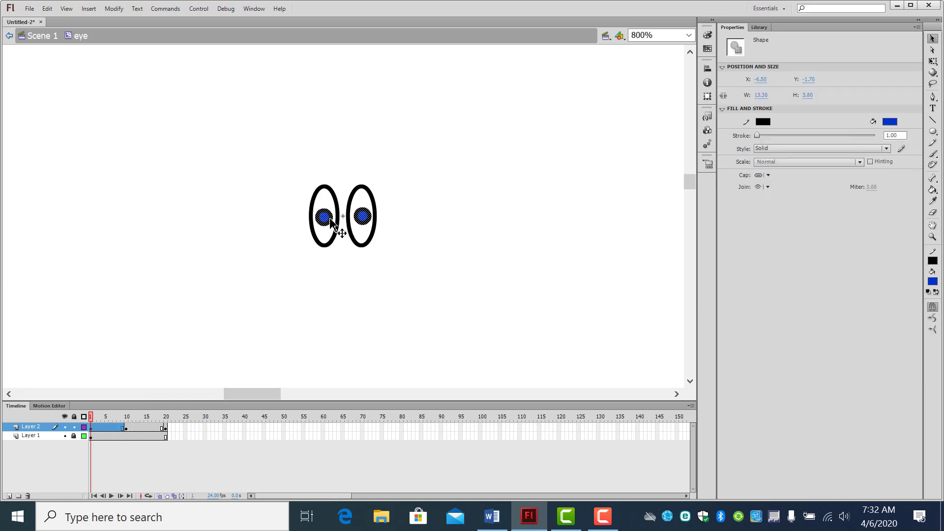
{"action": "left_click_drag", "start_coordinate": [331, 222], "coordinate": [326, 220]}
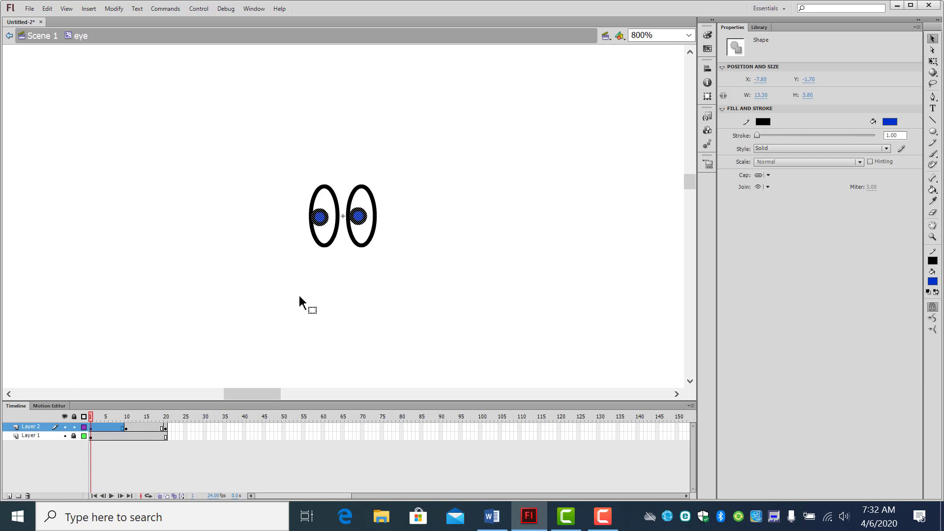
At the frame 10 keyframe of Layer 2, shift both pupils to the right side of the eyes, about X -5, and scrub through the frames.
{"action": "left_click", "coordinate": [126, 426]}
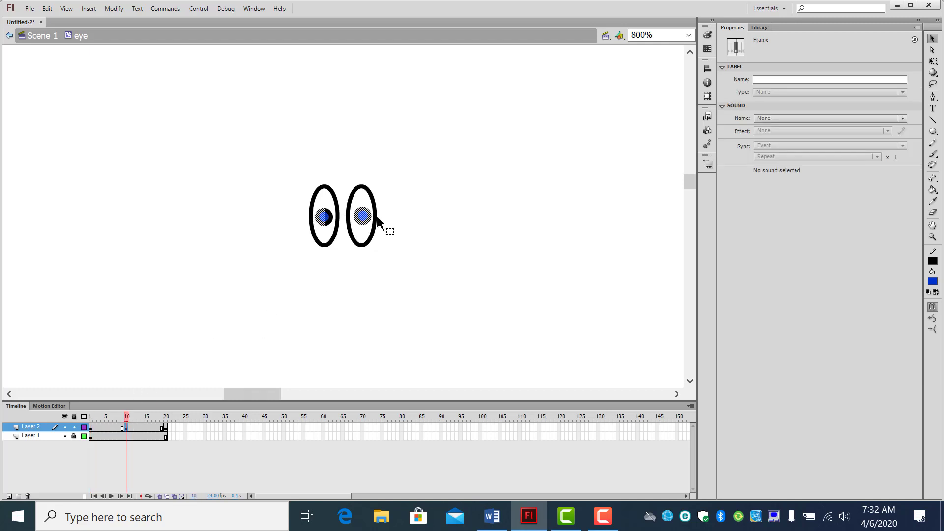
{"action": "left_click_drag", "start_coordinate": [365, 216], "coordinate": [370, 216]}
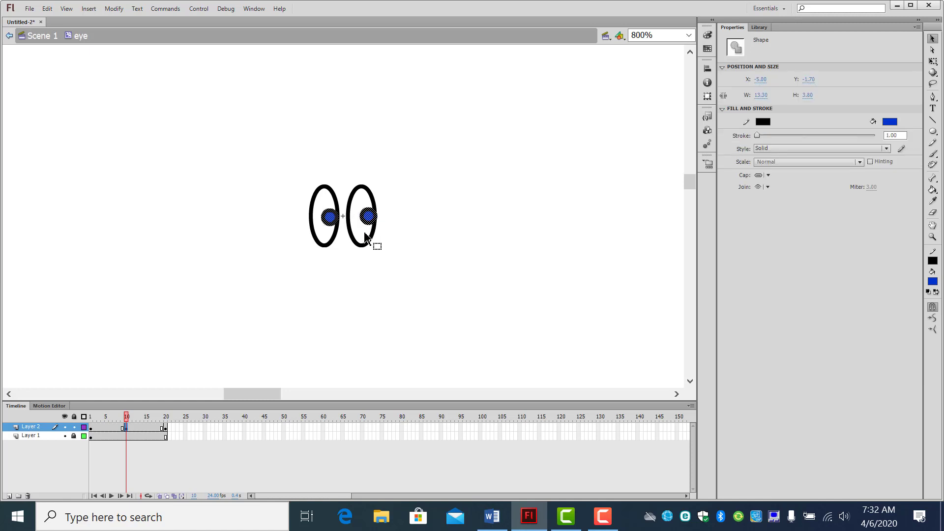
{"action": "left_click", "coordinate": [166, 427]}
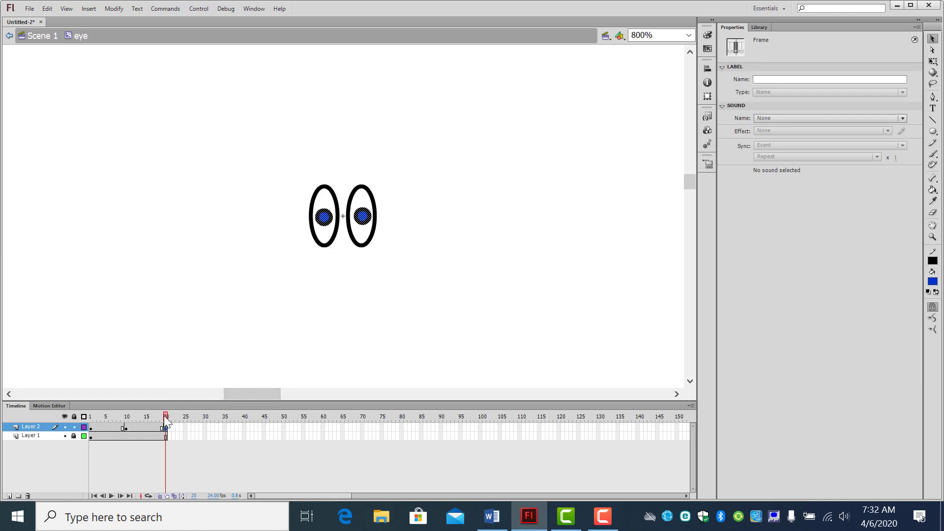
{"action": "mouse_move", "coordinate": [166, 418]}
{"action": "left_mouse_down"}
{"action": "mouse_move", "coordinate": [93, 436]}
{"action": "mouse_move", "coordinate": [182, 418]}
{"action": "mouse_move", "coordinate": [134, 422]}
{"action": "mouse_move", "coordinate": [91, 439]}
{"action": "mouse_move", "coordinate": [167, 418]}
{"action": "mouse_move", "coordinate": [94, 425]}
{"action": "mouse_move", "coordinate": [94, 416]}
{"action": "mouse_move", "coordinate": [166, 416]}
{"action": "mouse_move", "coordinate": [133, 426]}
{"action": "mouse_move", "coordinate": [93, 424]}
{"action": "mouse_move", "coordinate": [157, 409]}
{"action": "mouse_move", "coordinate": [176, 417]}
{"action": "mouse_move", "coordinate": [89, 418]}
{"action": "mouse_move", "coordinate": [173, 418]}
{"action": "mouse_move", "coordinate": [150, 417]}
{"action": "left_mouse_up"}
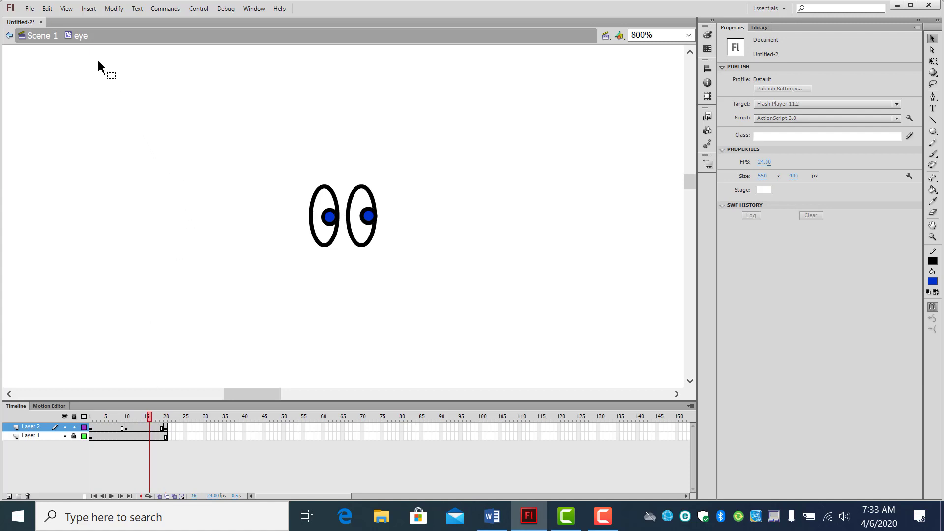
Leave the eye symbol for Scene 1 and test the movie to preview the moving eyes in the window.
{"action": "left_click", "coordinate": [44, 45]}
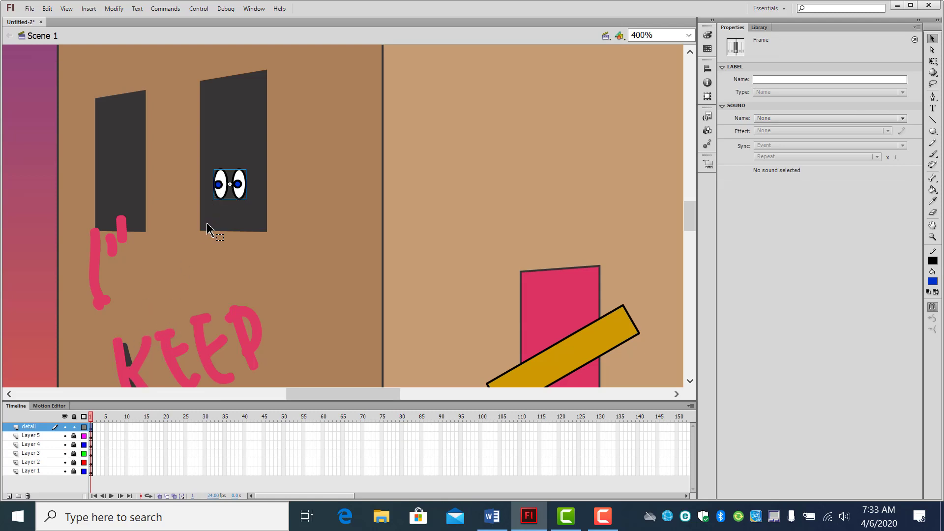
{"action": "left_click", "coordinate": [103, 417]}
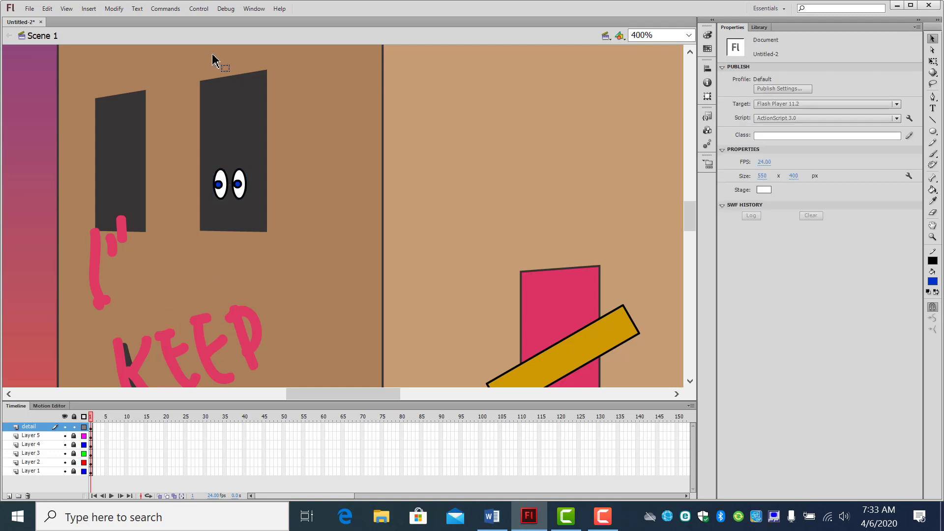
{"action": "left_click", "coordinate": [199, 9]}
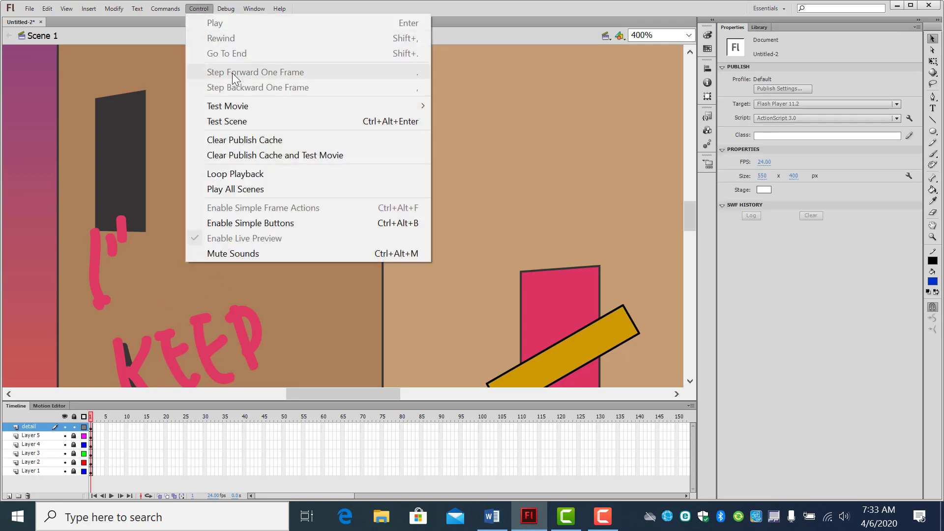
{"action": "mouse_move", "coordinate": [236, 101]}
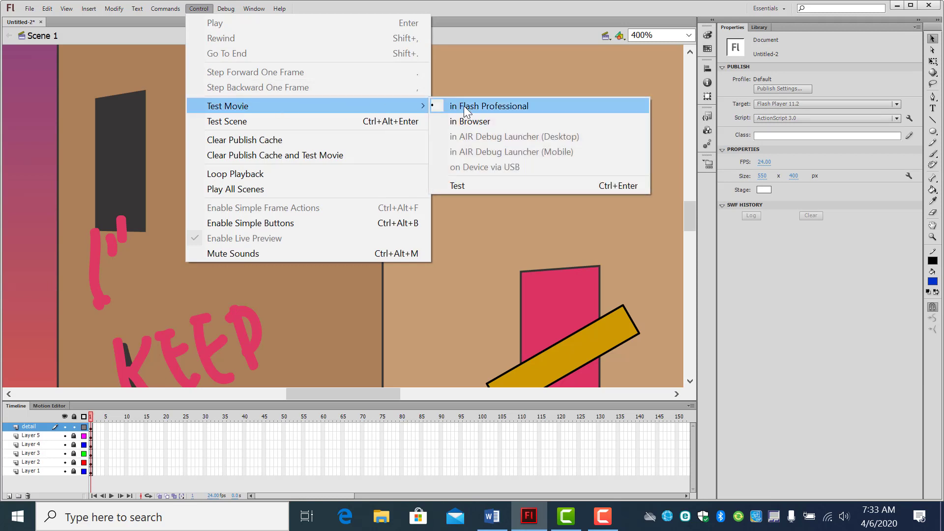
{"action": "left_click", "coordinate": [484, 185]}
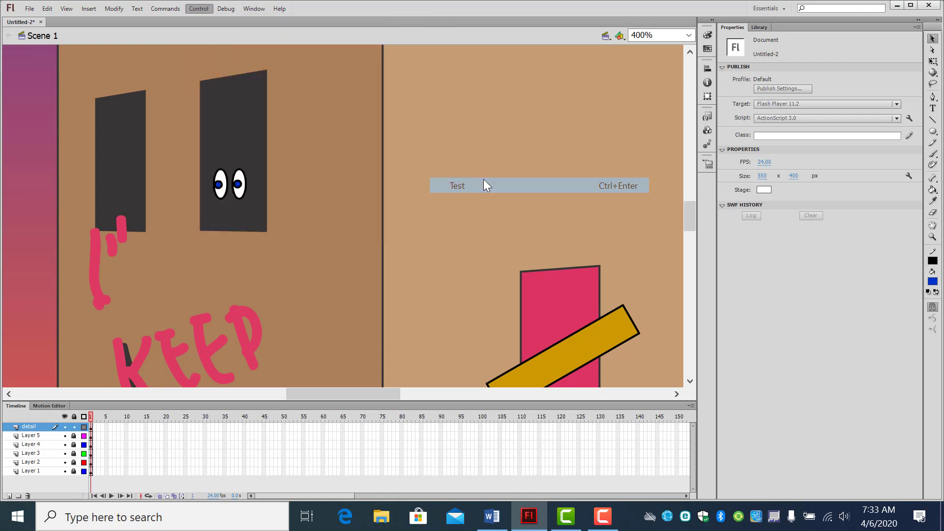